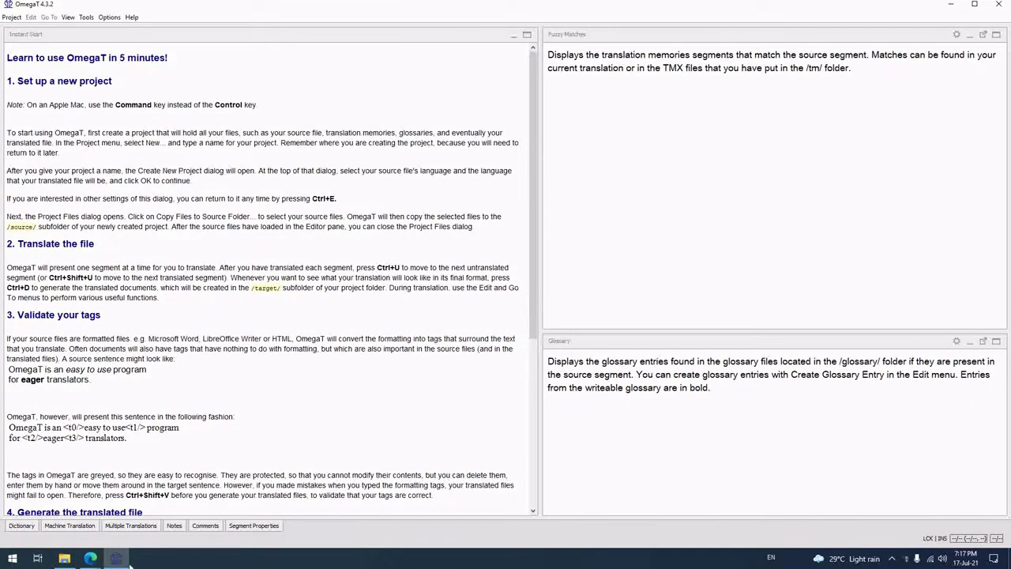
Step: Bring OmegaT to the front and launch Tools > Align Files with fr source and en-IN target
{"action": "left_click", "coordinate": [907, 560]}
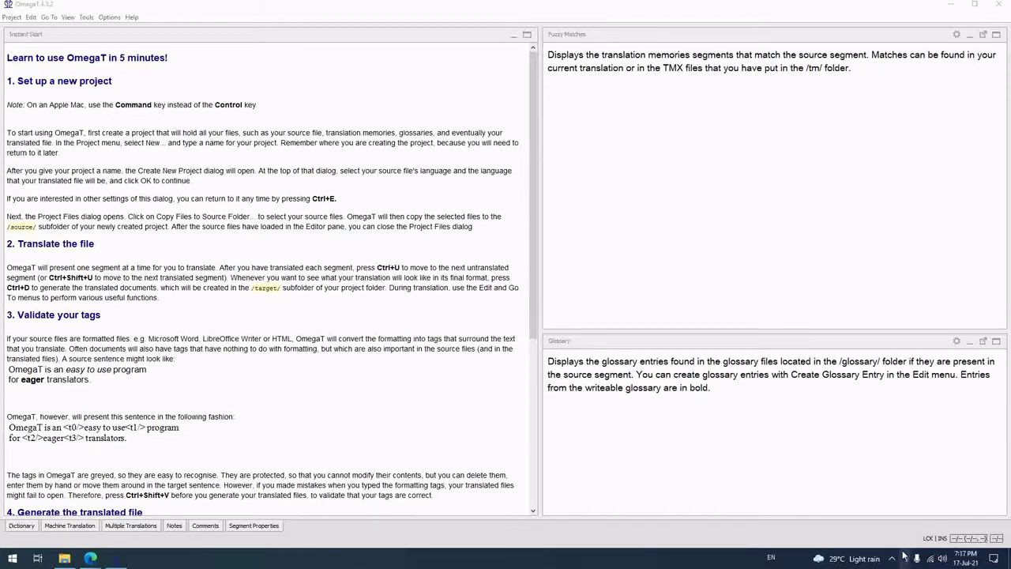
{"action": "left_click", "coordinate": [84, 27]}
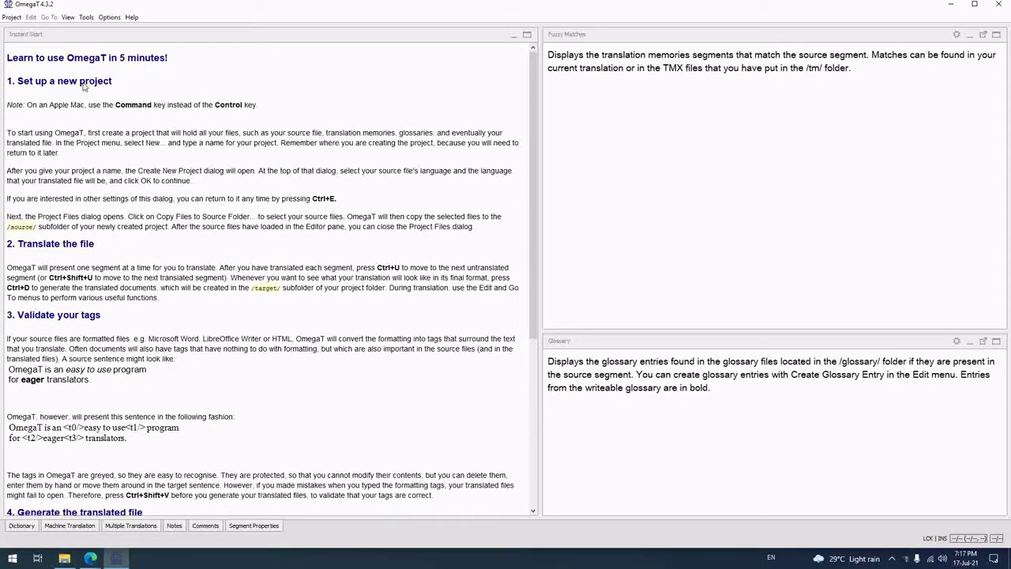
{"action": "left_click", "coordinate": [87, 18]}
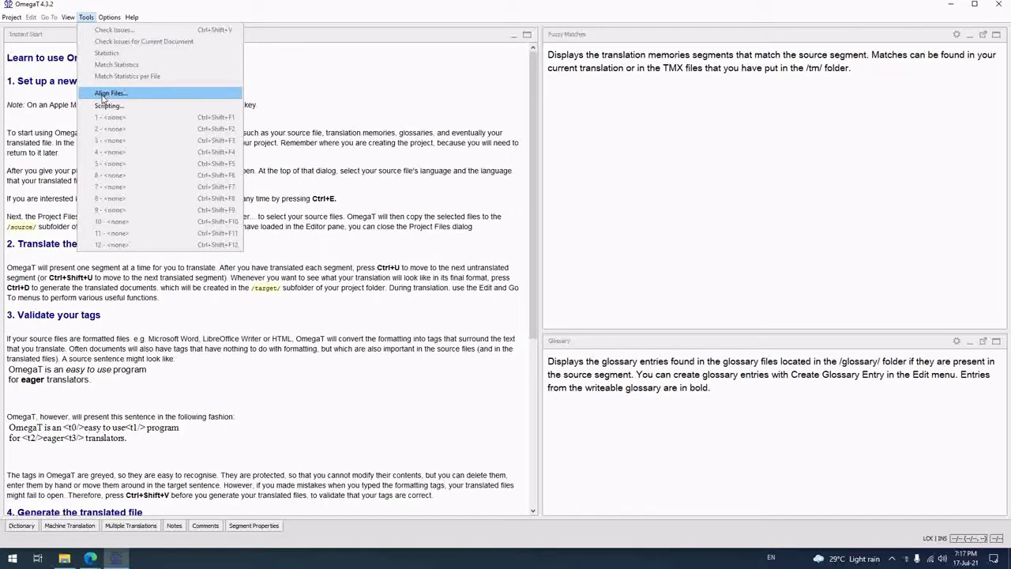
{"action": "left_click", "coordinate": [18, 21]}
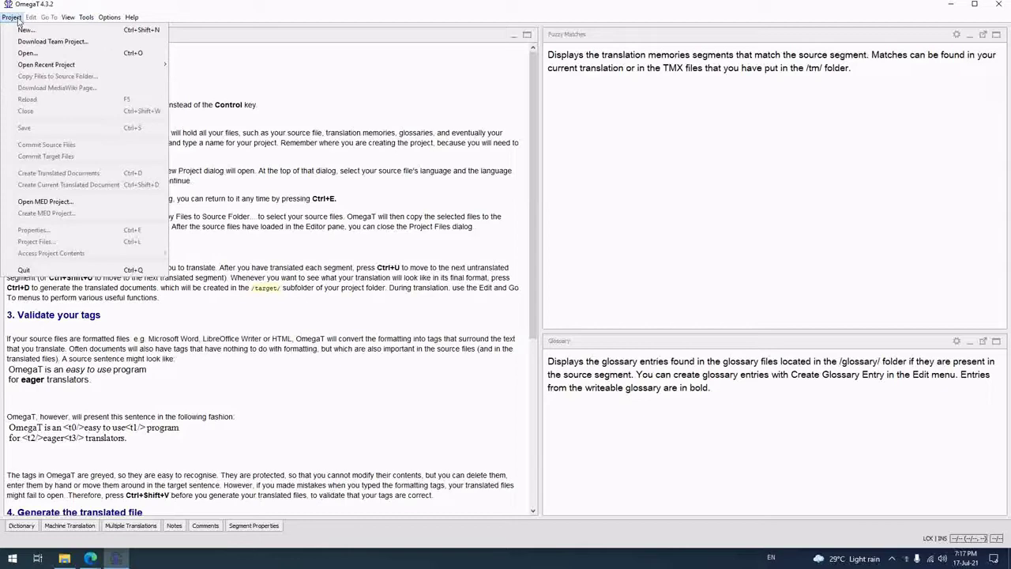
{"action": "left_click", "coordinate": [22, 18]}
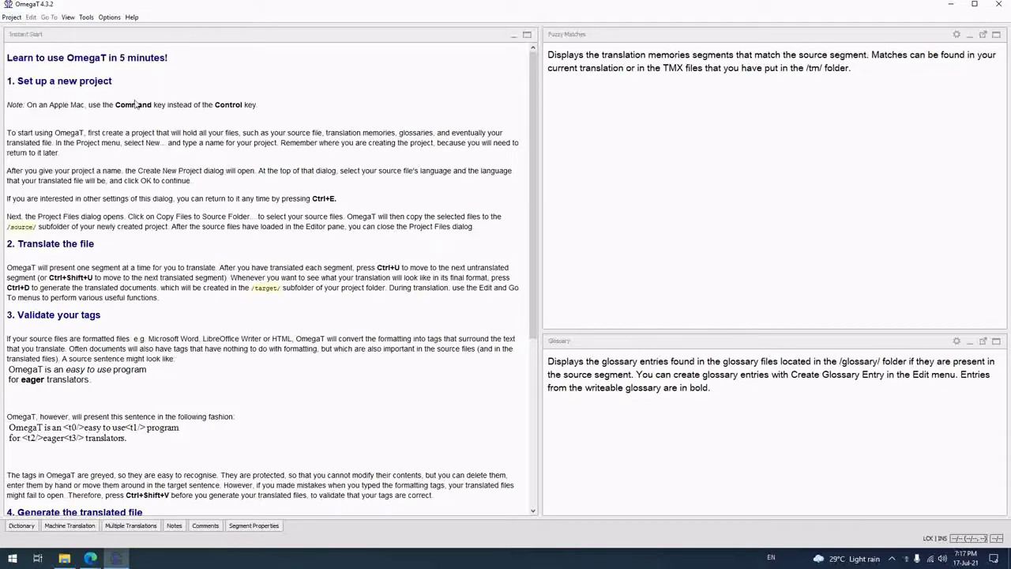
{"action": "left_click", "coordinate": [86, 17]}
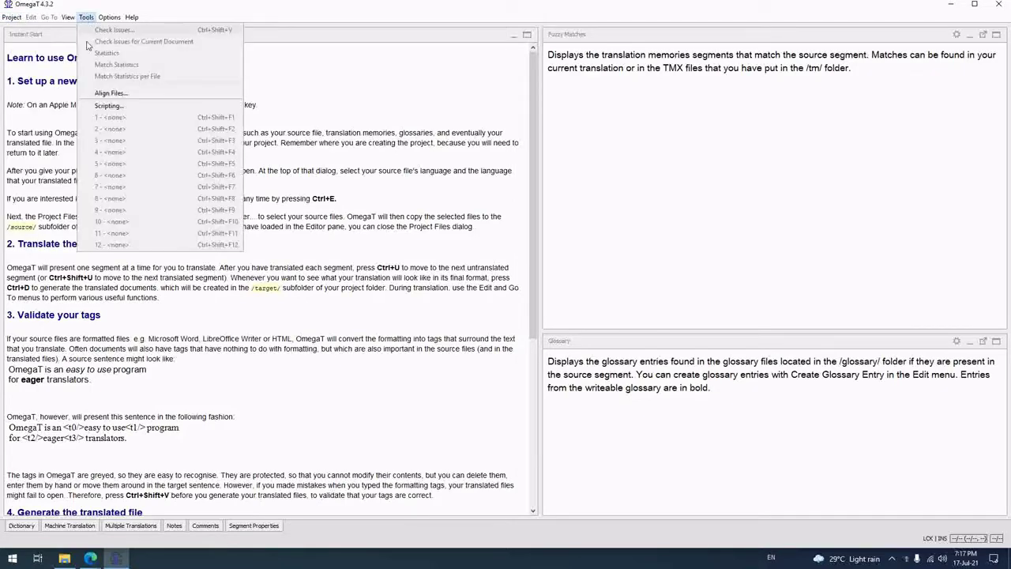
{"action": "left_click", "coordinate": [100, 95]}
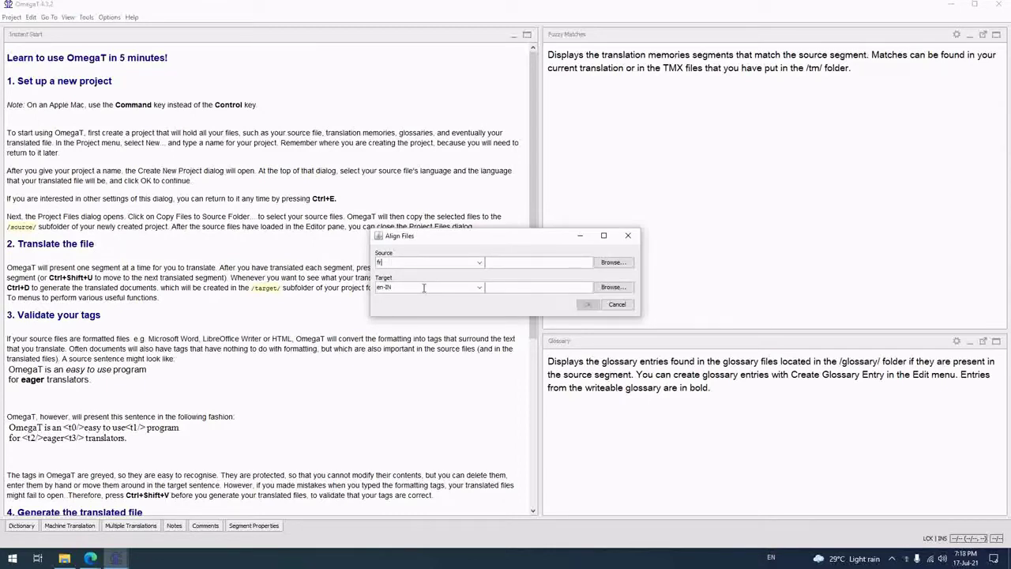
Step: Choose Sample 1-FR.docx from the OmegaT course folder as the French source file
{"action": "left_click", "coordinate": [605, 266]}
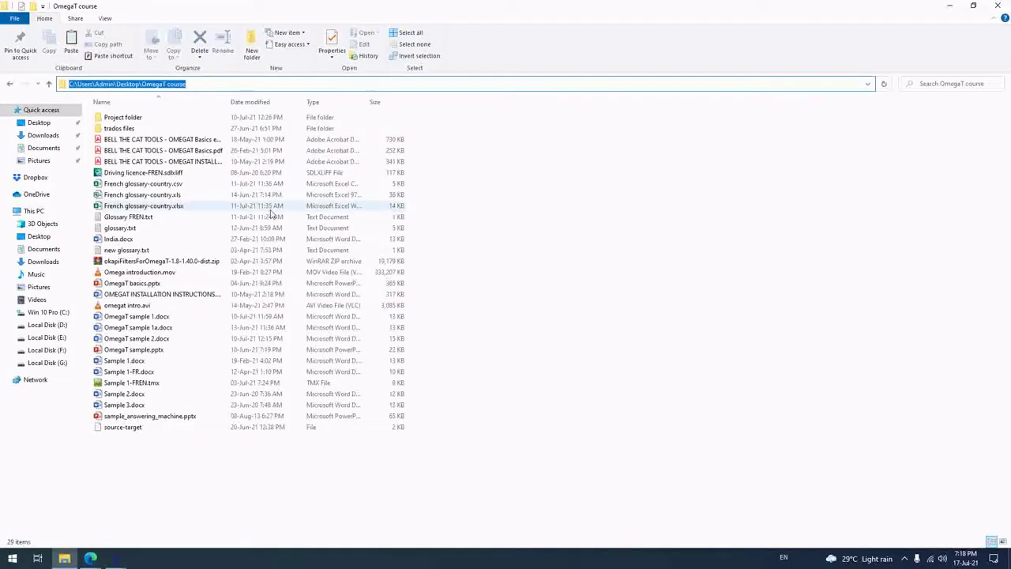
{"action": "left_click", "coordinate": [949, 6]}
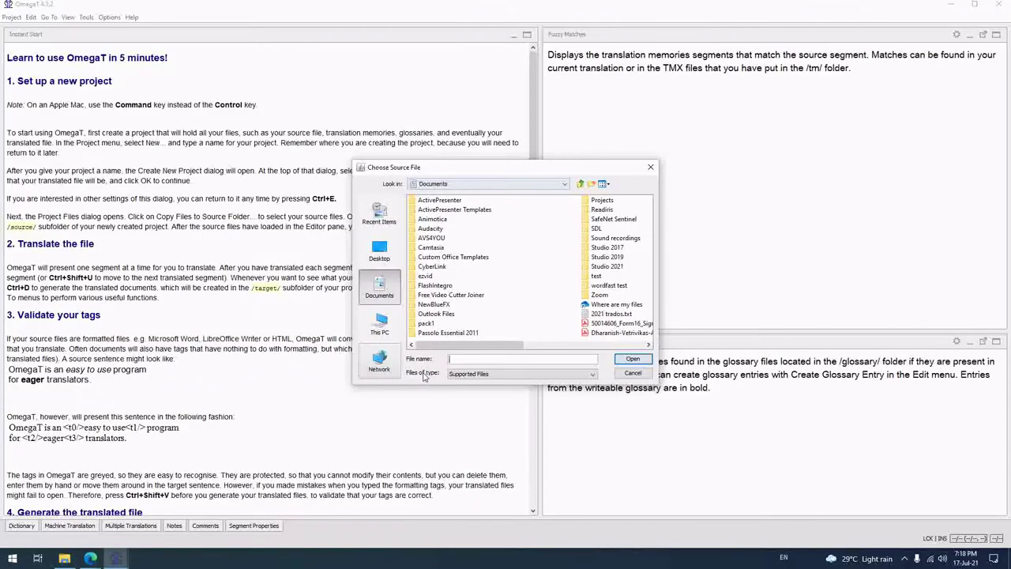
{"action": "type", "text": "C:\\Users\\Admin\\Desktop\\OmegaT course"}
{"action": "key", "text": "Return"}
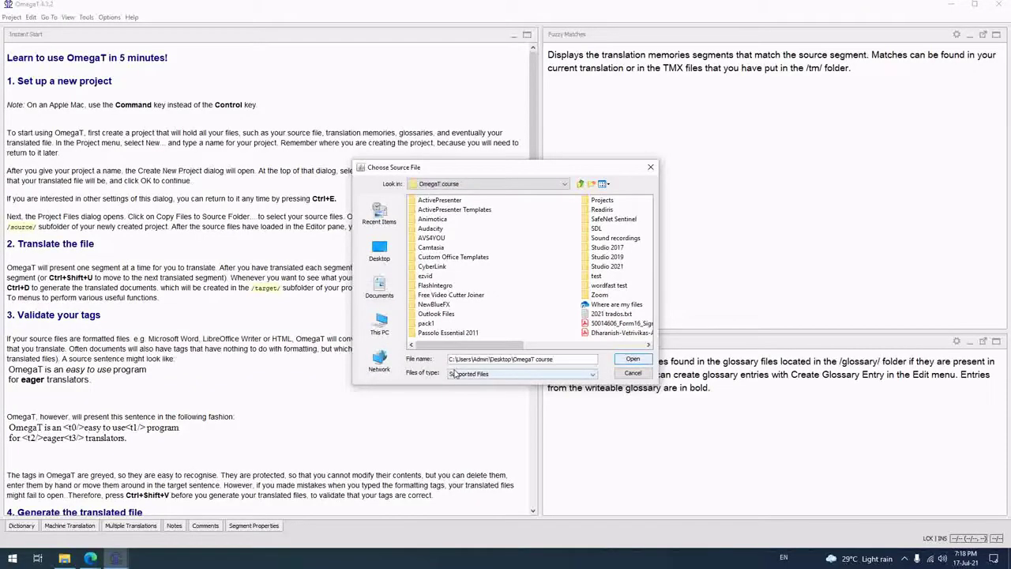
{"action": "left_click", "coordinate": [589, 238]}
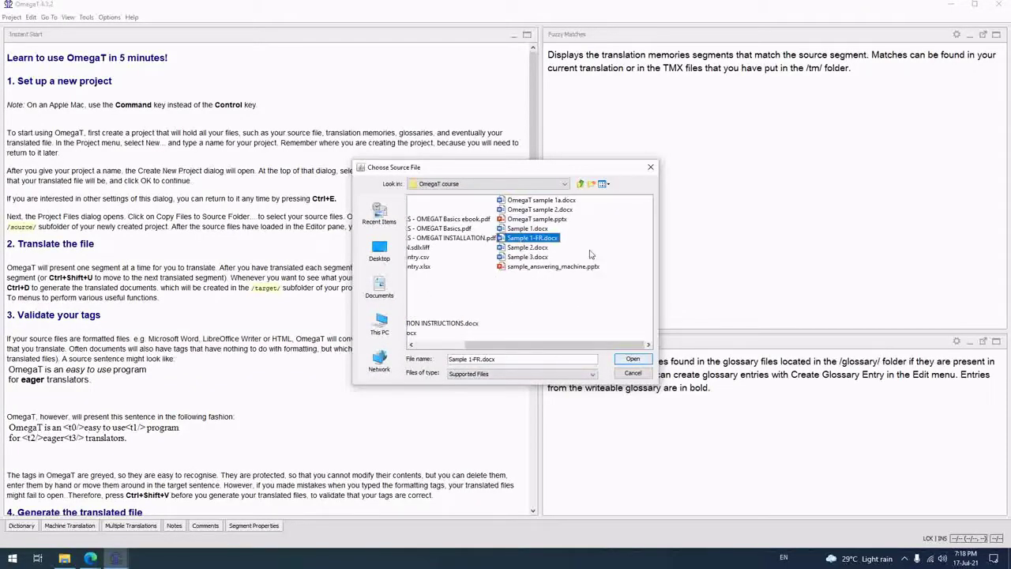
{"action": "left_click", "coordinate": [633, 359]}
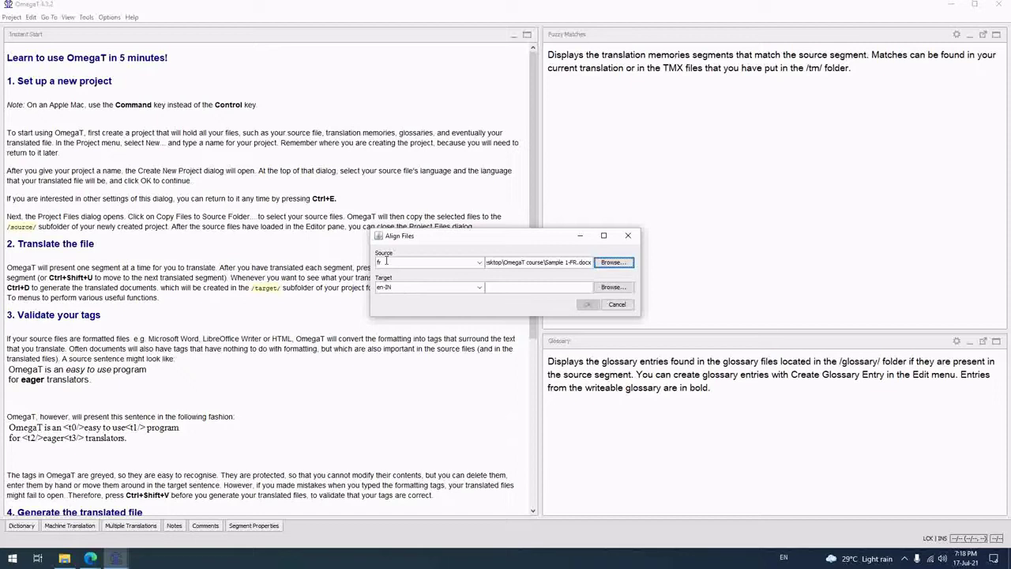
Step: Keep fr as the source language and en-IN as the target language
{"action": "left_click", "coordinate": [479, 264]}
{"action": "left_click", "coordinate": [483, 269]}
{"action": "left_click", "coordinate": [479, 287]}
{"action": "left_click", "coordinate": [480, 287]}
Step: Pick Sample 1.docx as the English target file and run the alignment
{"action": "left_click", "coordinate": [613, 287]}
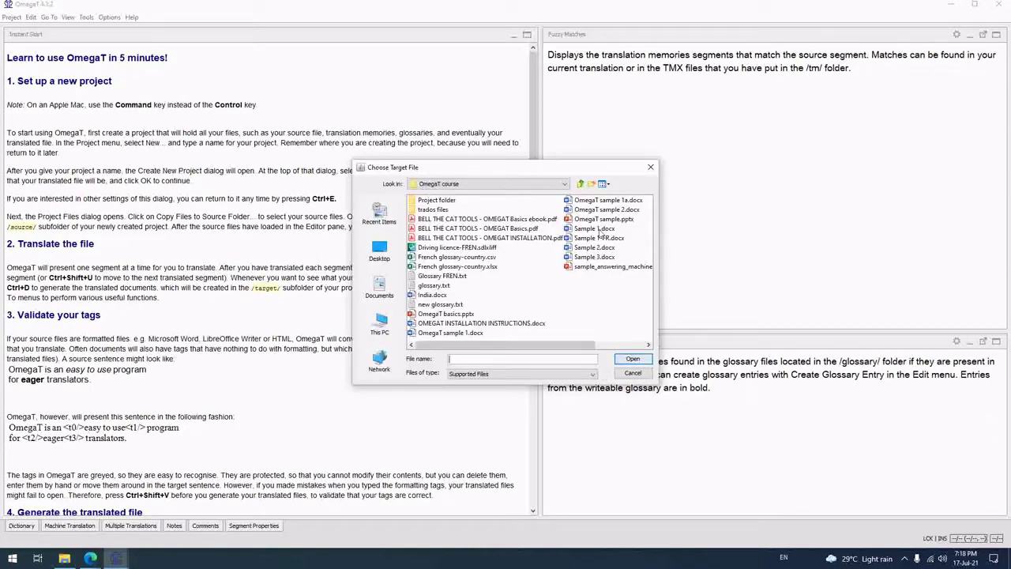
{"action": "left_click", "coordinate": [600, 228]}
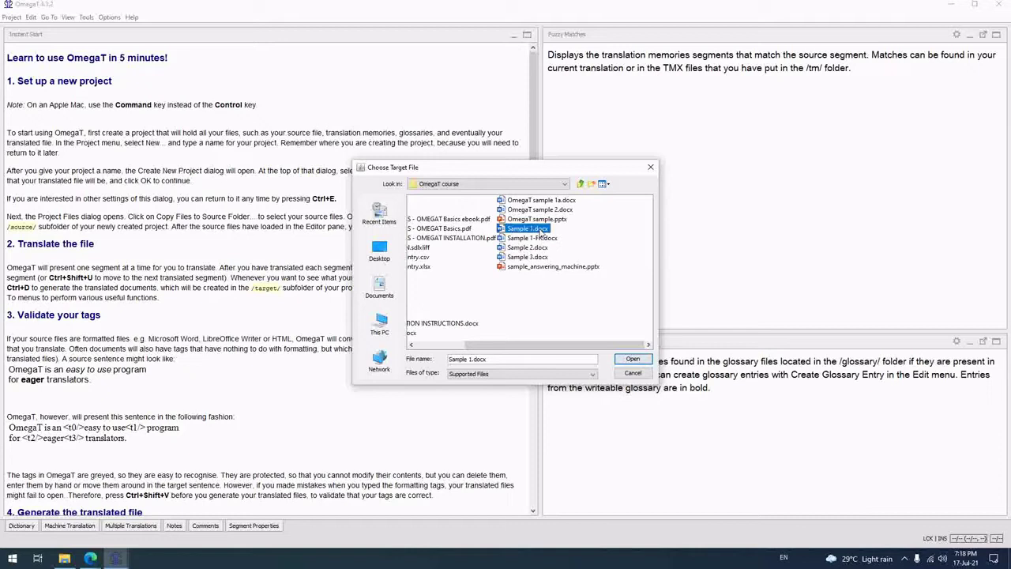
{"action": "left_click", "coordinate": [633, 360]}
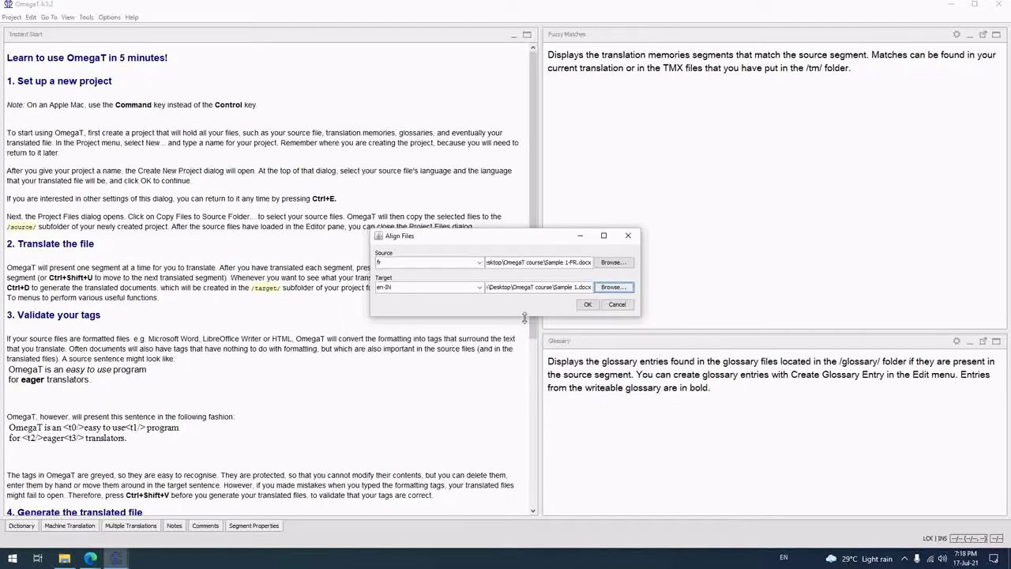
{"action": "left_click", "coordinate": [587, 305]}
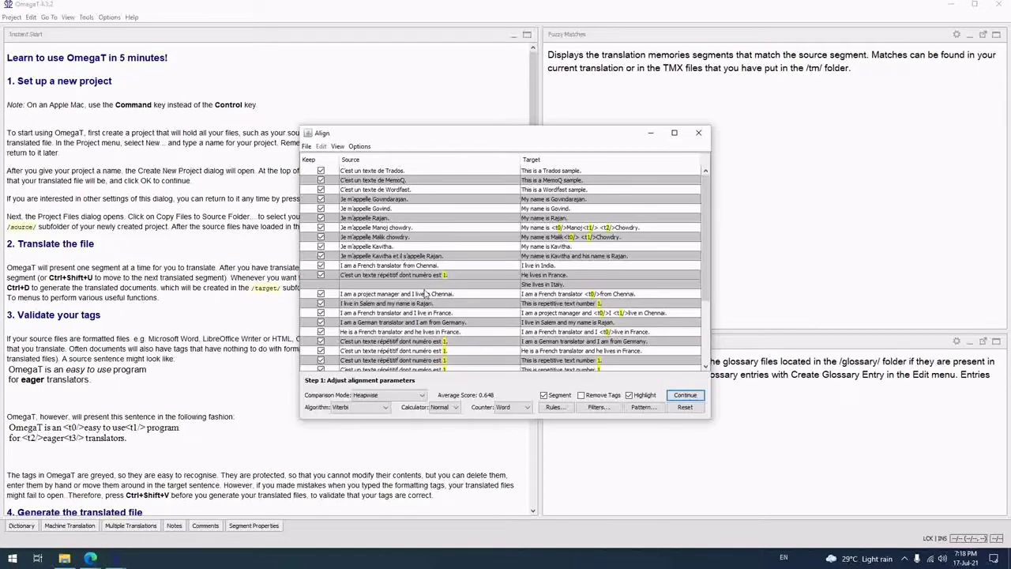
Step: Maximize the Align window and compare French and English pairs, including the tagged Manoj sentence
{"action": "scroll", "coordinate": [434, 256], "scroll_direction": "down", "scroll_amount": 3}
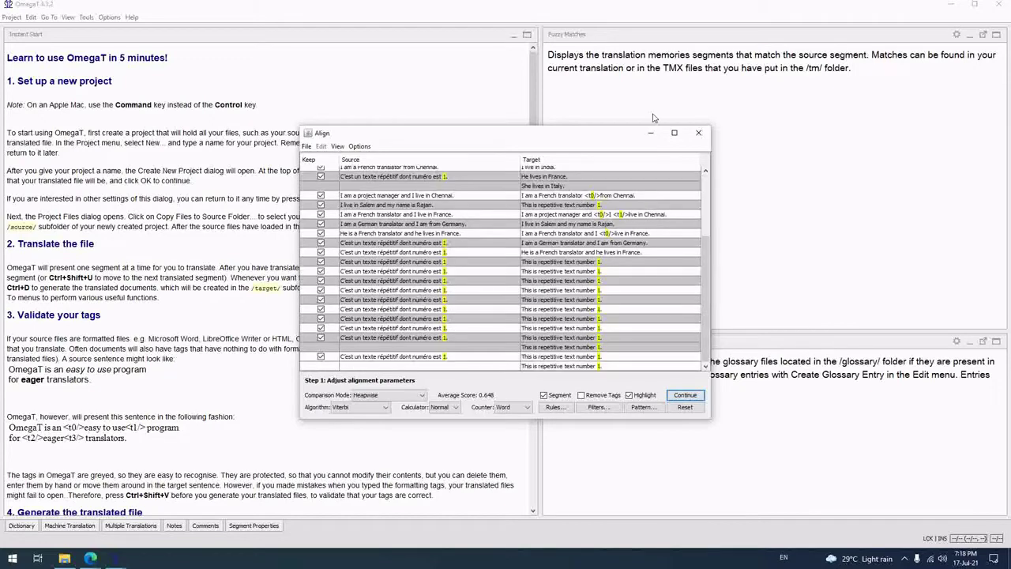
{"action": "left_click", "coordinate": [672, 133]}
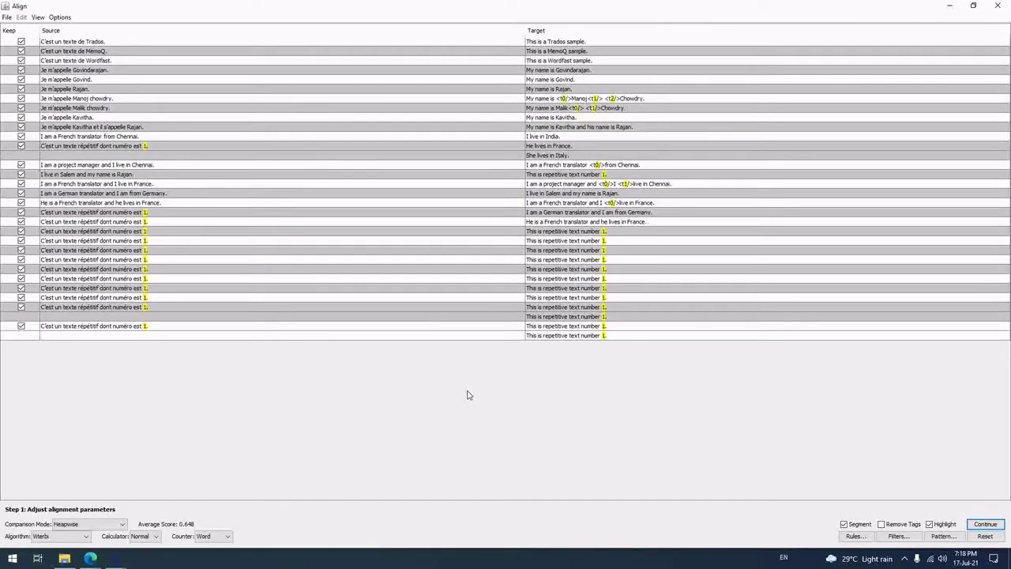
{"action": "left_click", "coordinate": [84, 41]}
{"action": "left_click", "coordinate": [551, 44]}
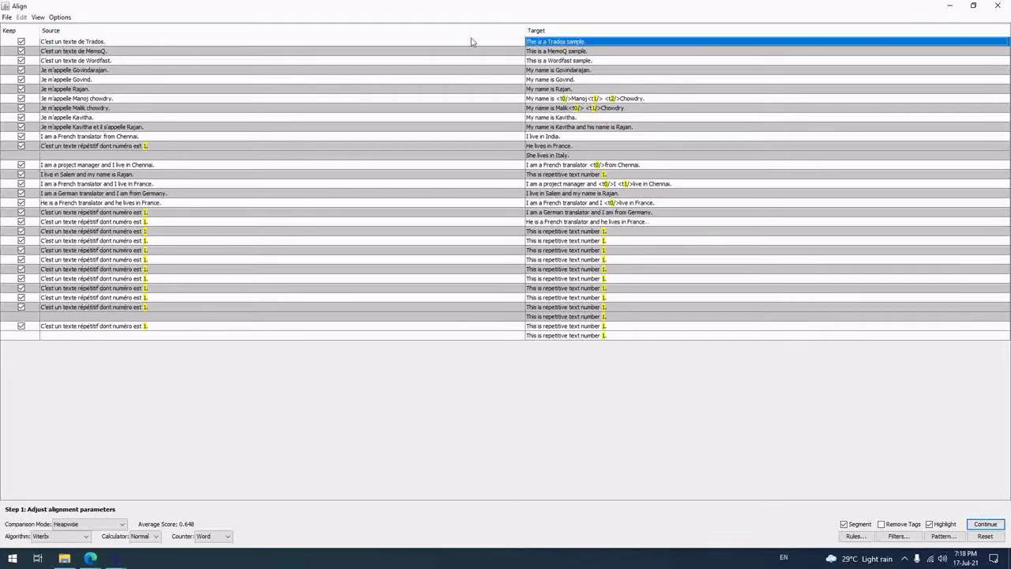
{"action": "left_click", "coordinate": [77, 53]}
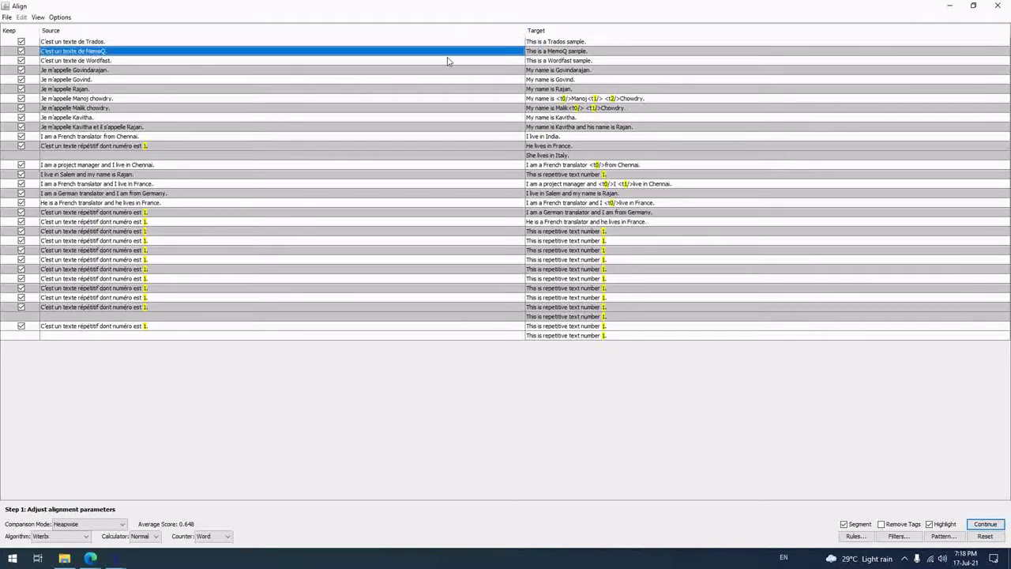
{"action": "left_click", "coordinate": [552, 52]}
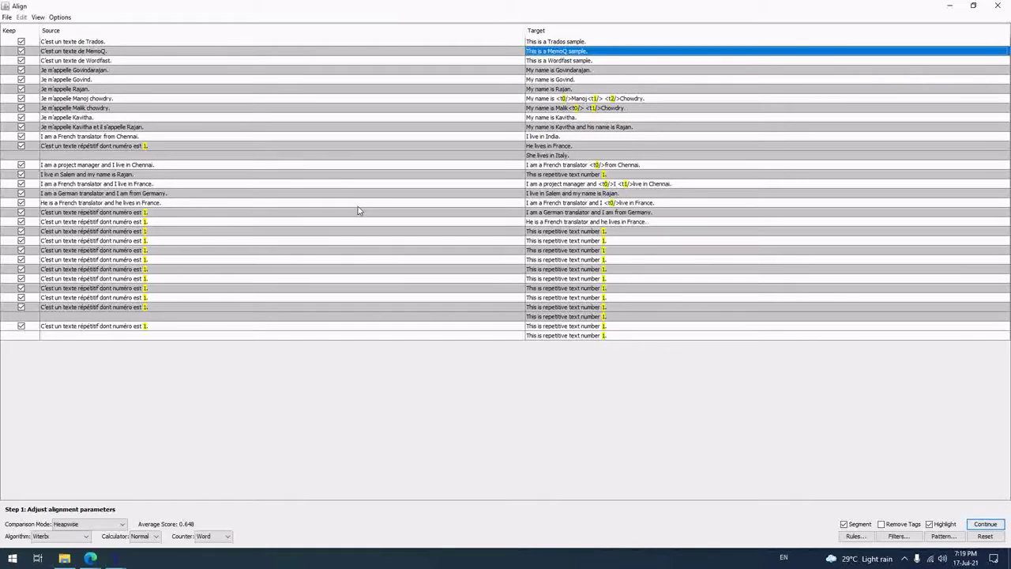
{"action": "left_click", "coordinate": [576, 91]}
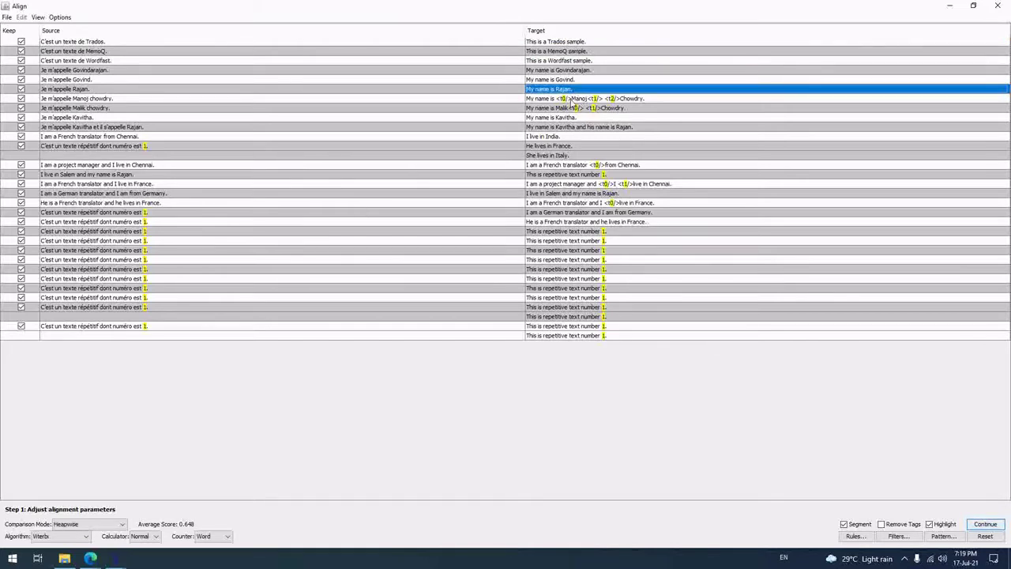
{"action": "left_click", "coordinate": [574, 99]}
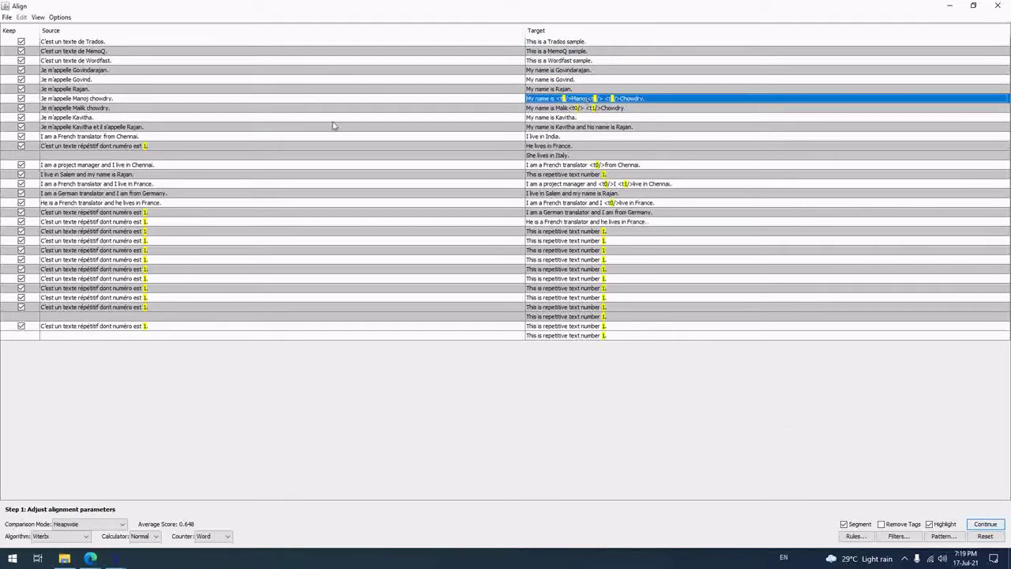
{"action": "left_click", "coordinate": [96, 99]}
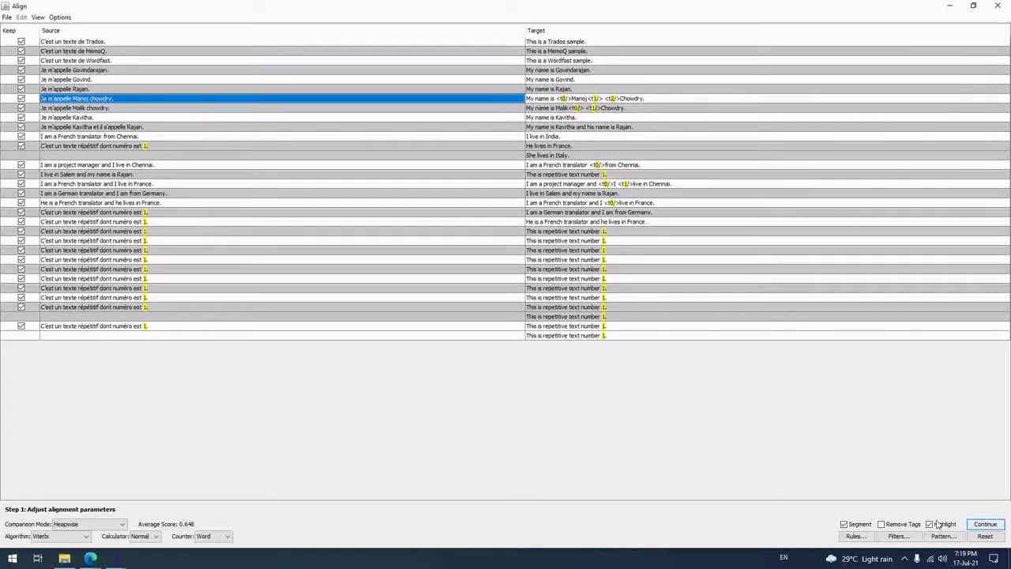
Step: Toggle Remove Tags on and off while inspecting the misplaced and tagged target lines
{"action": "left_click", "coordinate": [881, 524]}
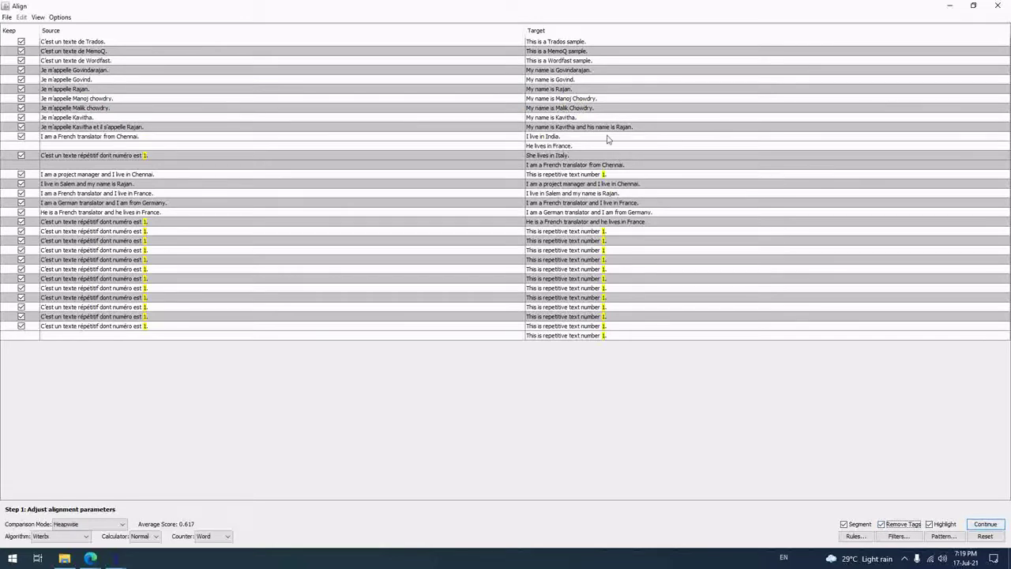
{"action": "left_click", "coordinate": [881, 525]}
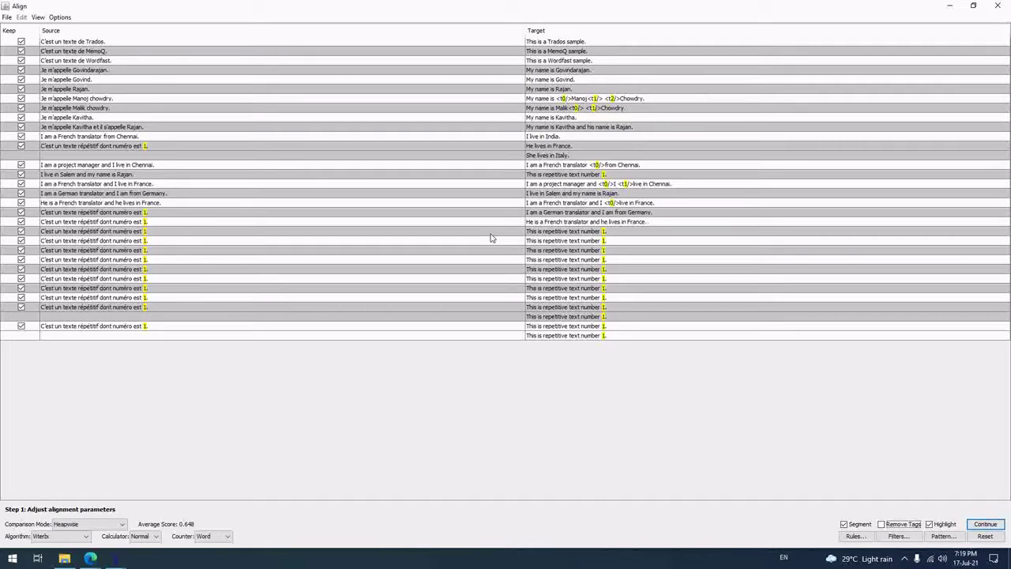
{"action": "left_click", "coordinate": [609, 204]}
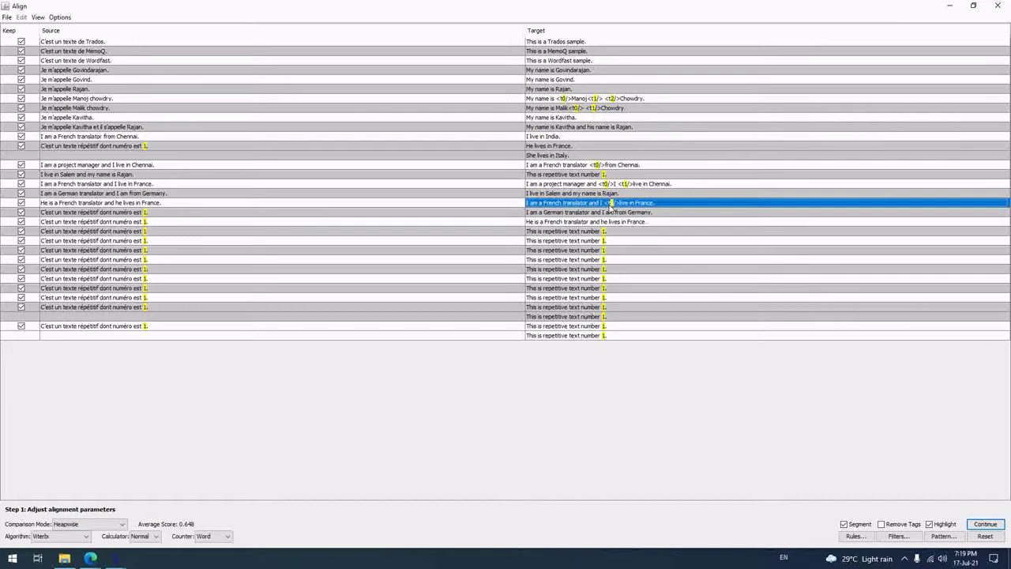
{"action": "left_click", "coordinate": [627, 185]}
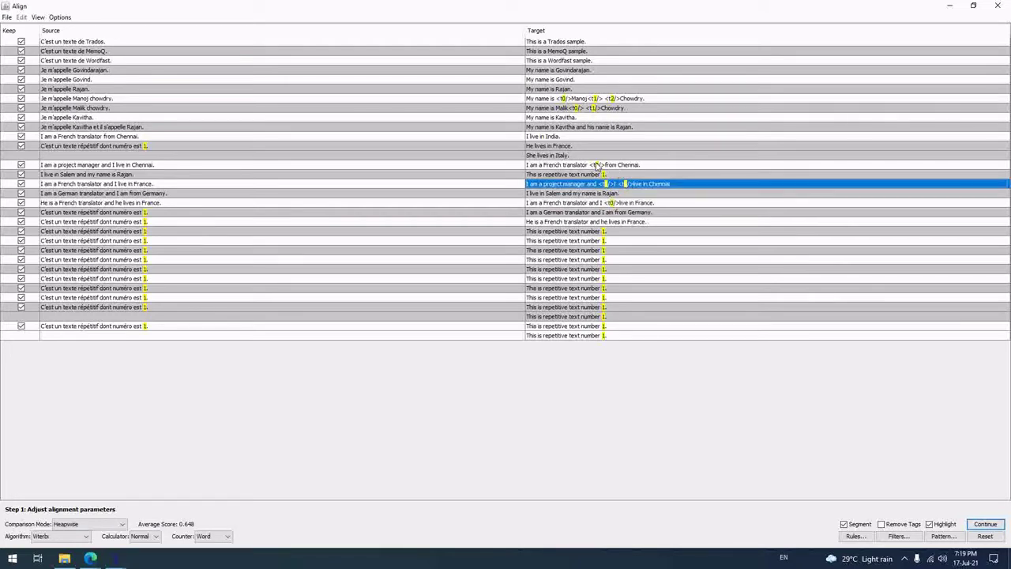
{"action": "left_click", "coordinate": [596, 165]}
{"action": "left_click", "coordinate": [581, 109]}
{"action": "left_click", "coordinate": [570, 99]}
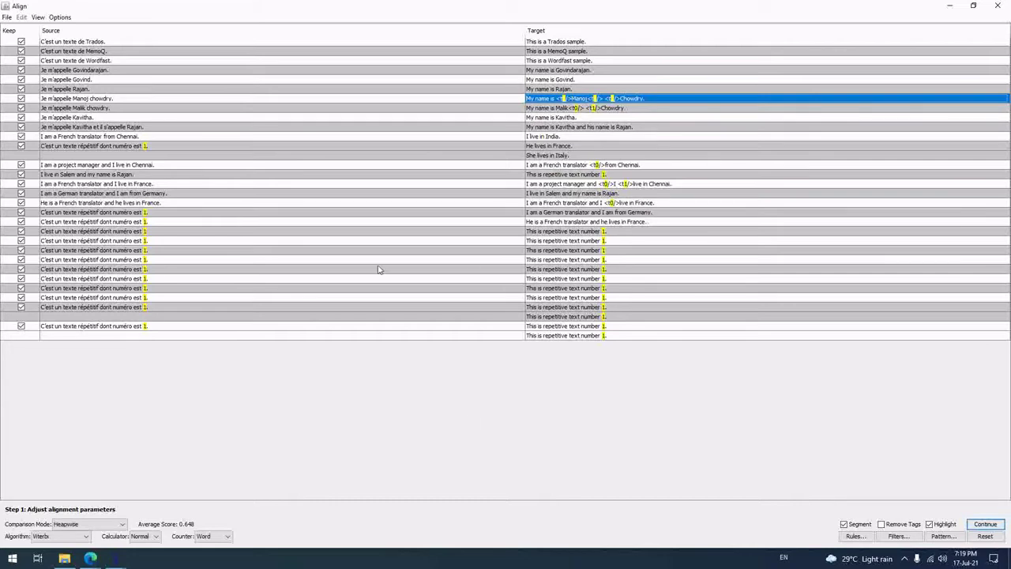
Step: Turn Remove Tags on for good, dropping the average score to 0.617, and check the last rows
{"action": "left_click", "coordinate": [881, 524]}
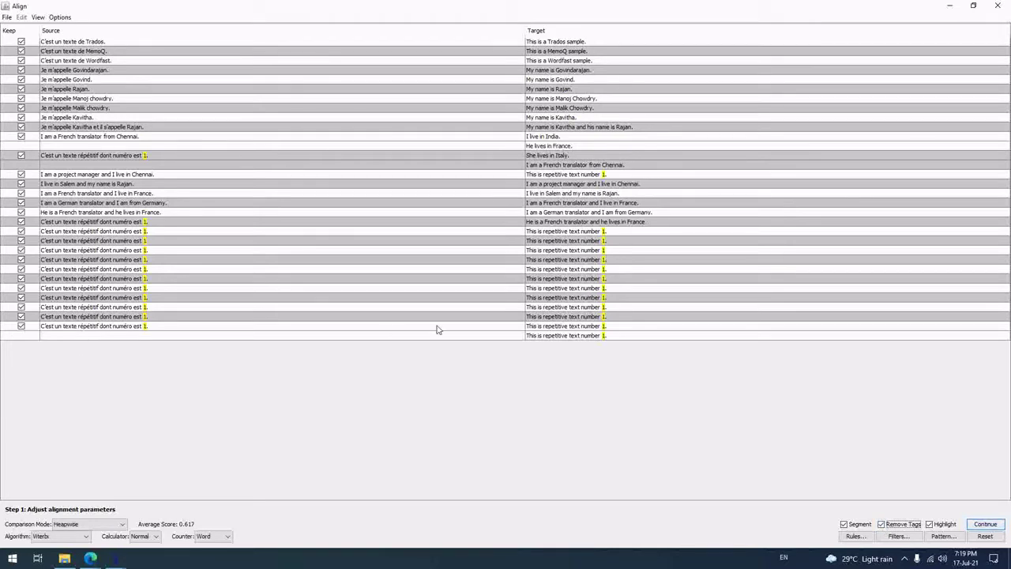
{"action": "left_click", "coordinate": [21, 328]}
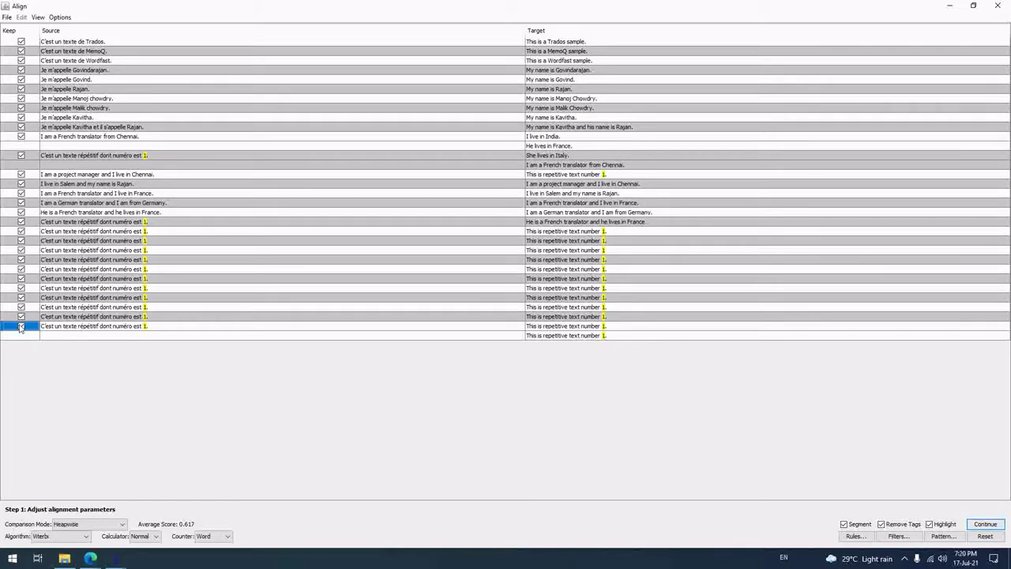
{"action": "left_click", "coordinate": [23, 319]}
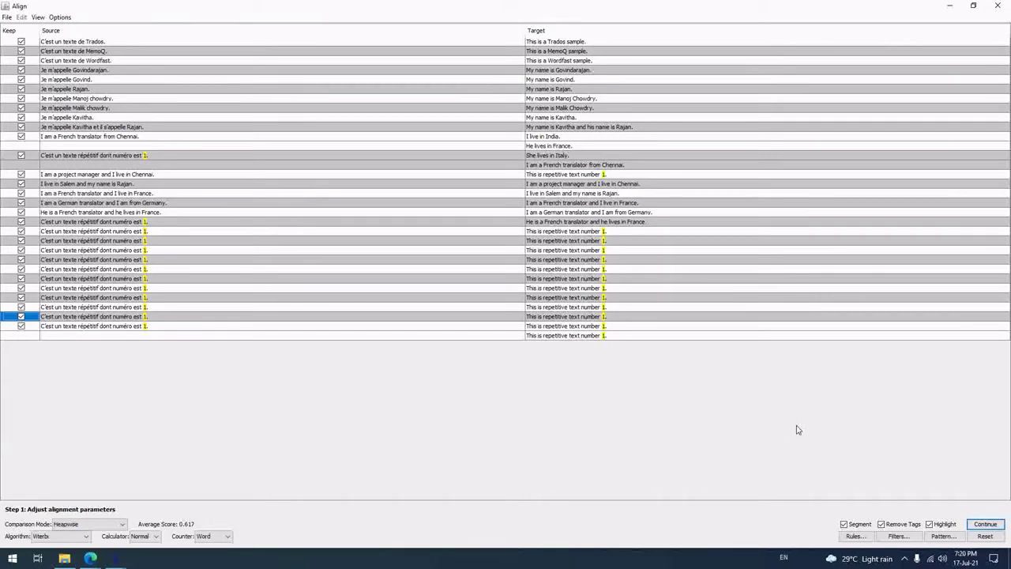
Step: Continue to manual corrections and untick Keep for the repetitive text rows and project-manager row
{"action": "left_click", "coordinate": [986, 524]}
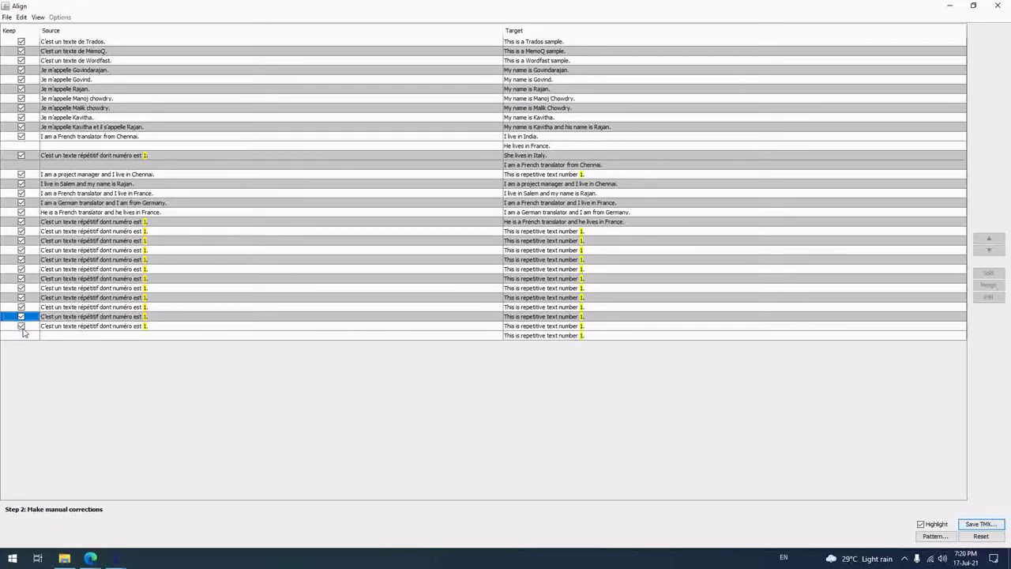
{"action": "left_click", "coordinate": [23, 327]}
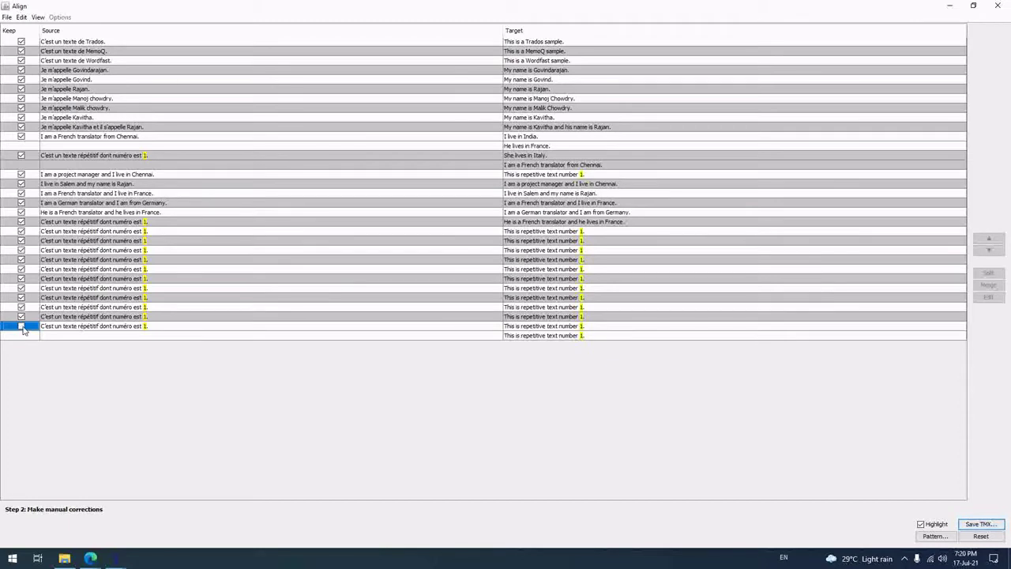
{"action": "left_click", "coordinate": [21, 316]}
{"action": "left_click", "coordinate": [22, 308]}
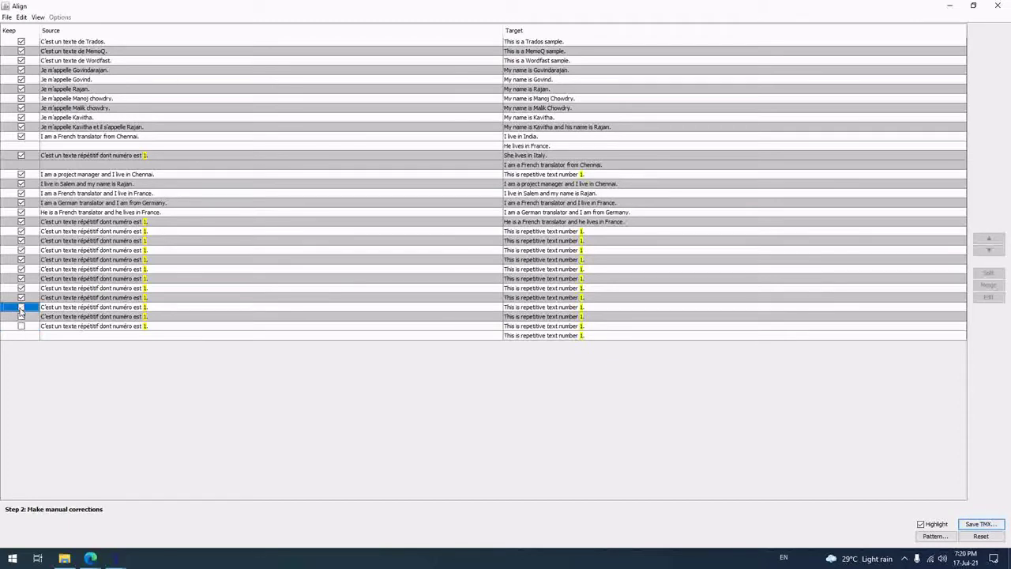
{"action": "left_click", "coordinate": [21, 298]}
{"action": "left_click", "coordinate": [22, 288]}
{"action": "left_click", "coordinate": [21, 279]}
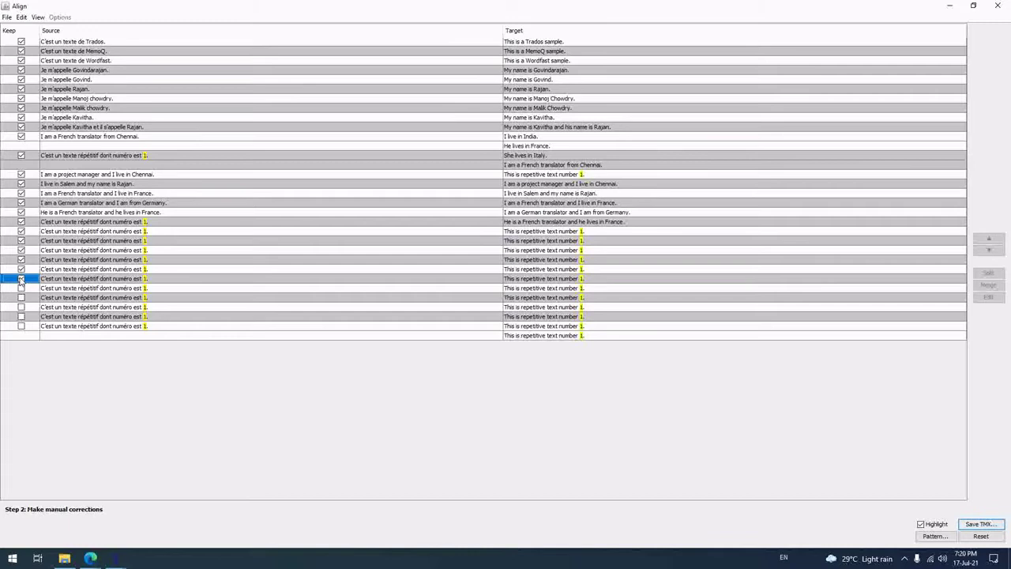
{"action": "left_click", "coordinate": [21, 270]}
{"action": "left_click", "coordinate": [21, 260]}
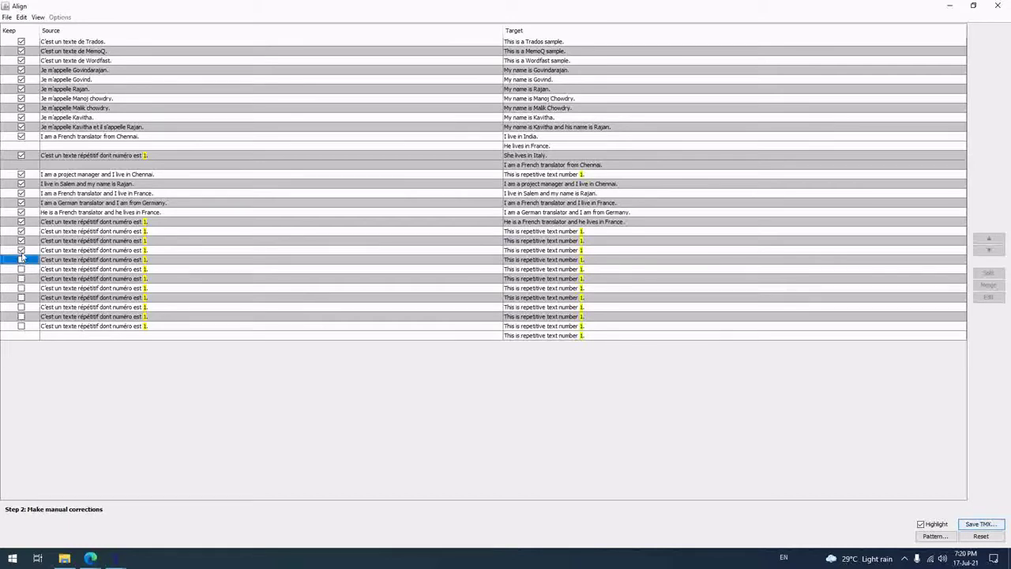
{"action": "left_click", "coordinate": [22, 260]}
{"action": "left_click", "coordinate": [21, 250]}
{"action": "left_click", "coordinate": [21, 250]}
{"action": "left_click", "coordinate": [21, 241]}
{"action": "left_click", "coordinate": [22, 241]}
{"action": "left_click", "coordinate": [21, 231]}
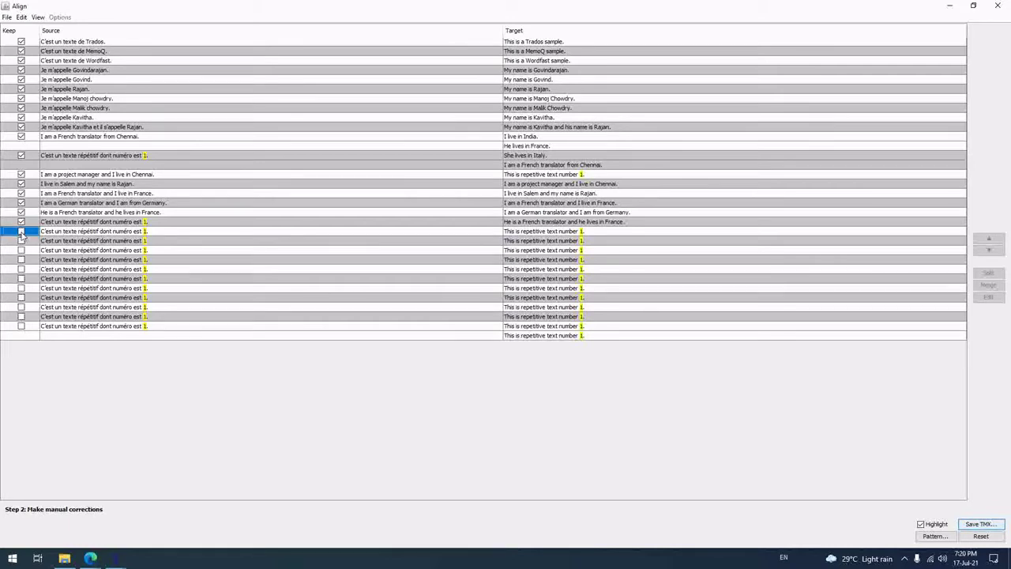
{"action": "left_click", "coordinate": [21, 232]}
{"action": "left_click", "coordinate": [22, 176]}
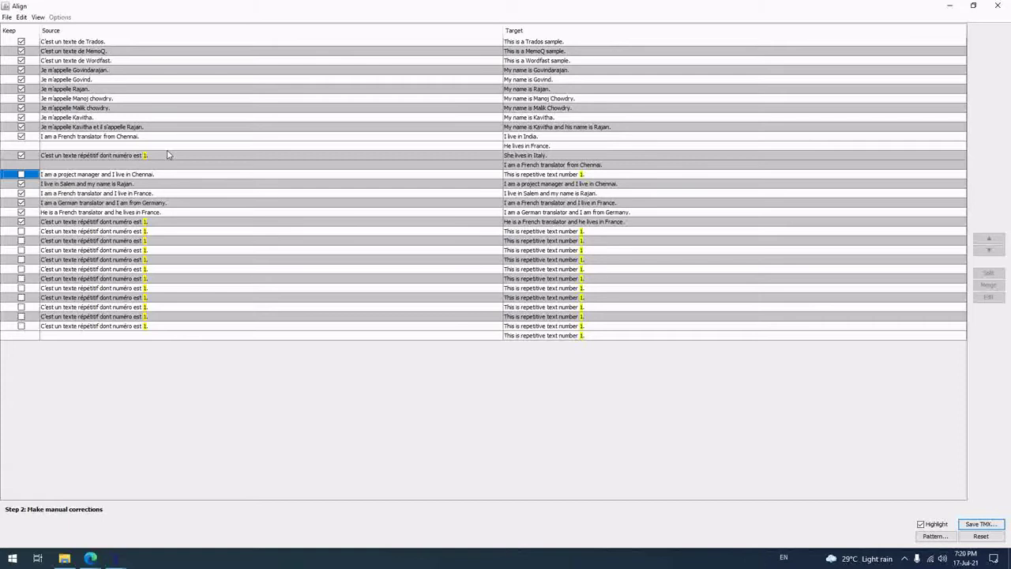
Step: Step through the sentences from the Trados line down to the Chennai translator pair
{"action": "left_click", "coordinate": [67, 44]}
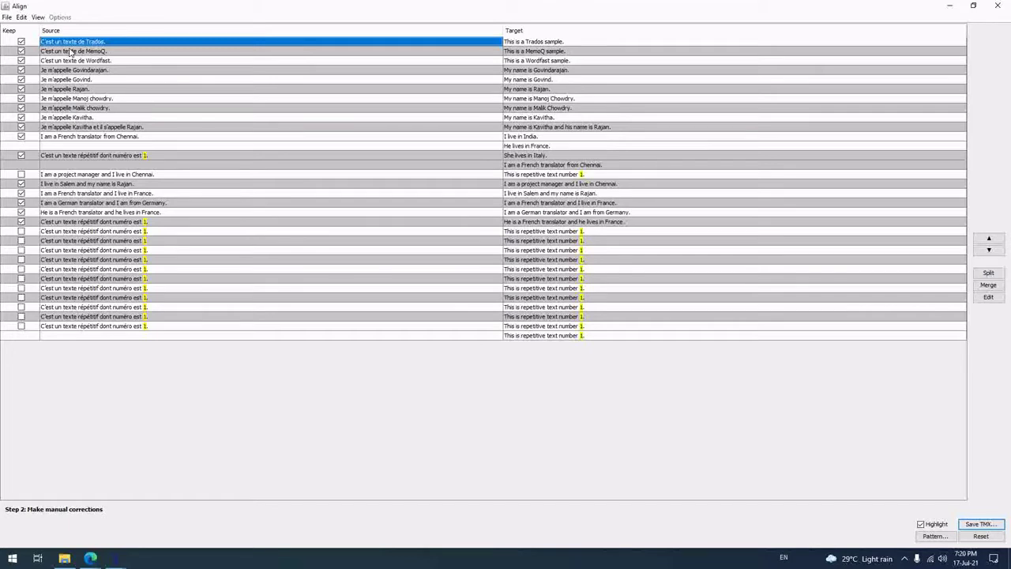
{"action": "left_click", "coordinate": [70, 51]}
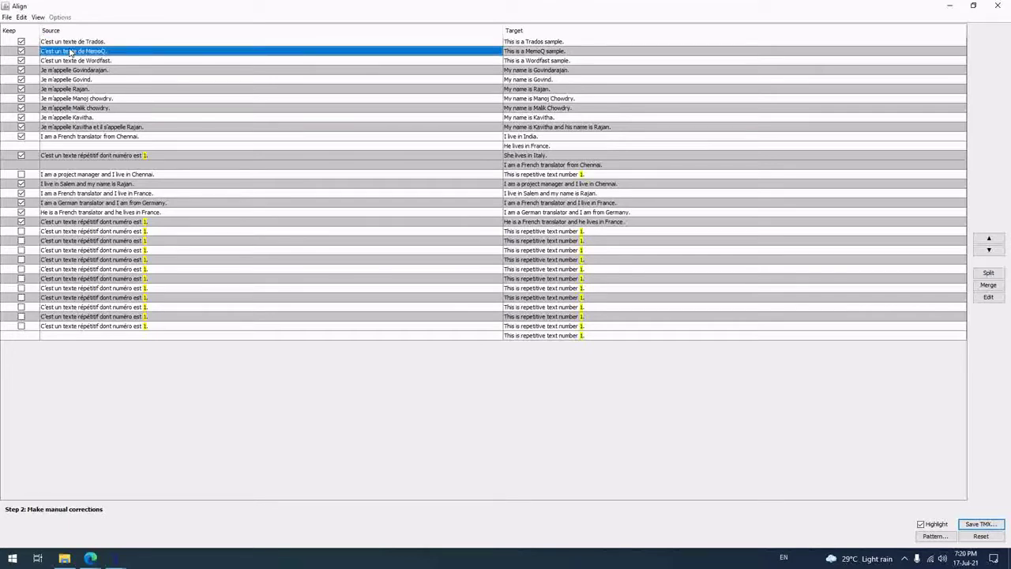
{"action": "key", "text": "Down"}
{"action": "key", "text": "Down"}
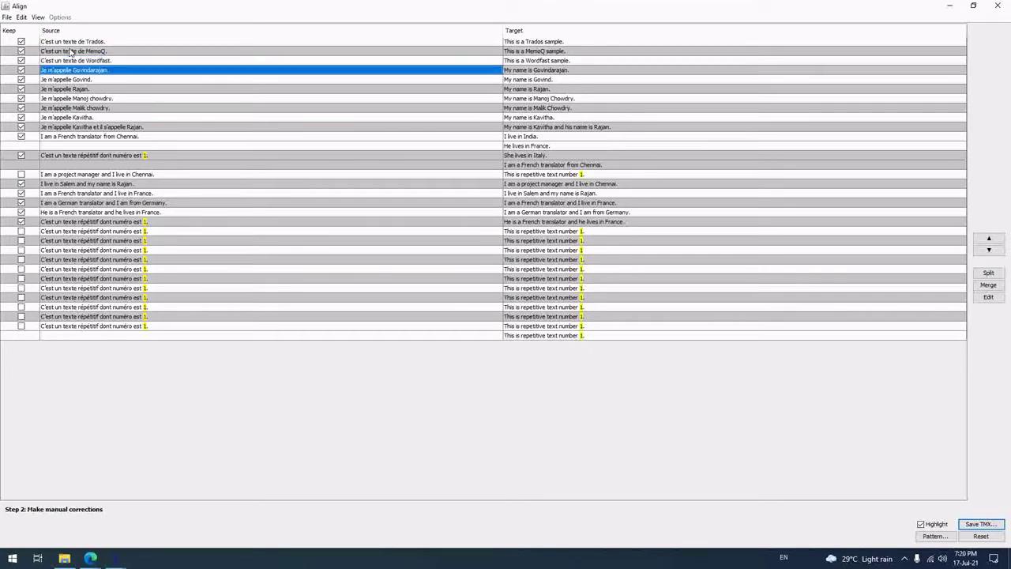
{"action": "key", "text": "Down"}
{"action": "key", "text": "Down"}
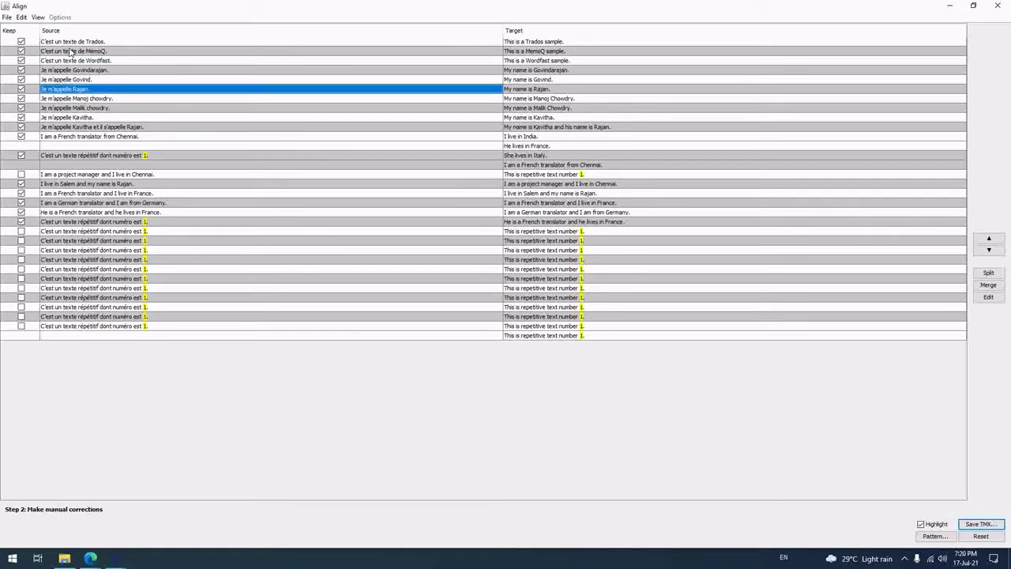
{"action": "key", "text": "Down"}
{"action": "key", "text": "Down"}
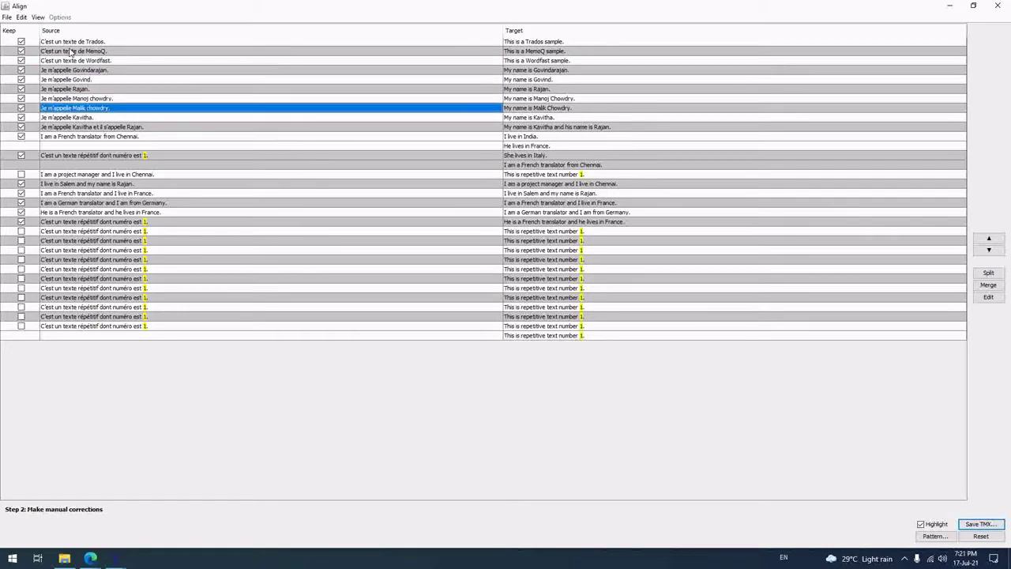
{"action": "key", "text": "Down"}
{"action": "key", "text": "Down"}
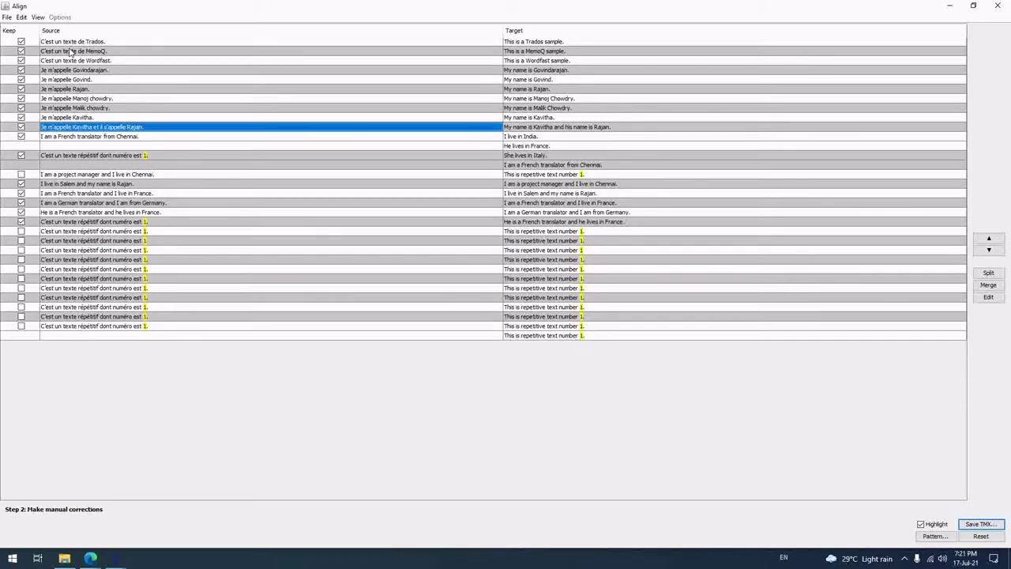
{"action": "key", "text": "Down"}
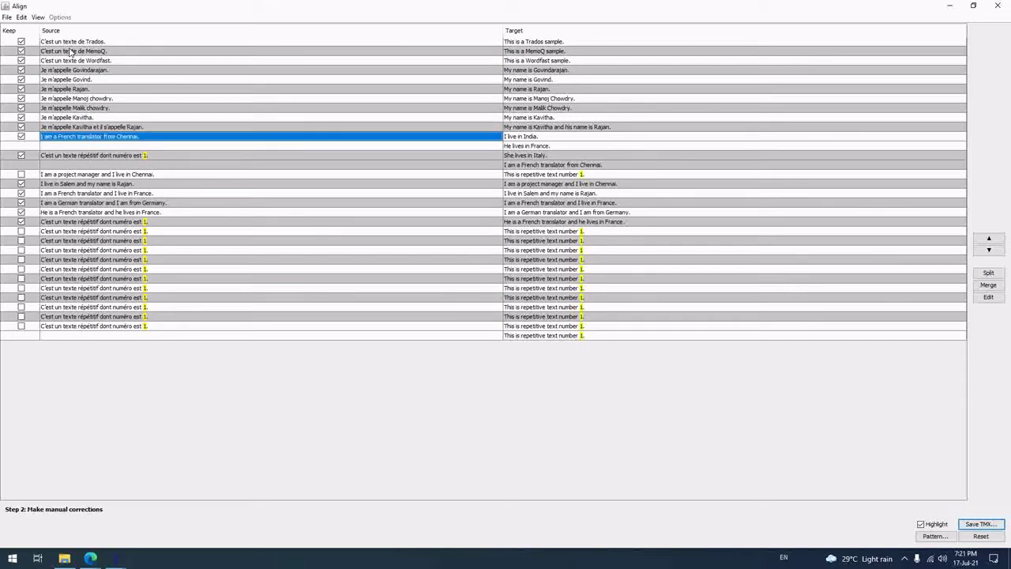
{"action": "key", "text": "Right"}
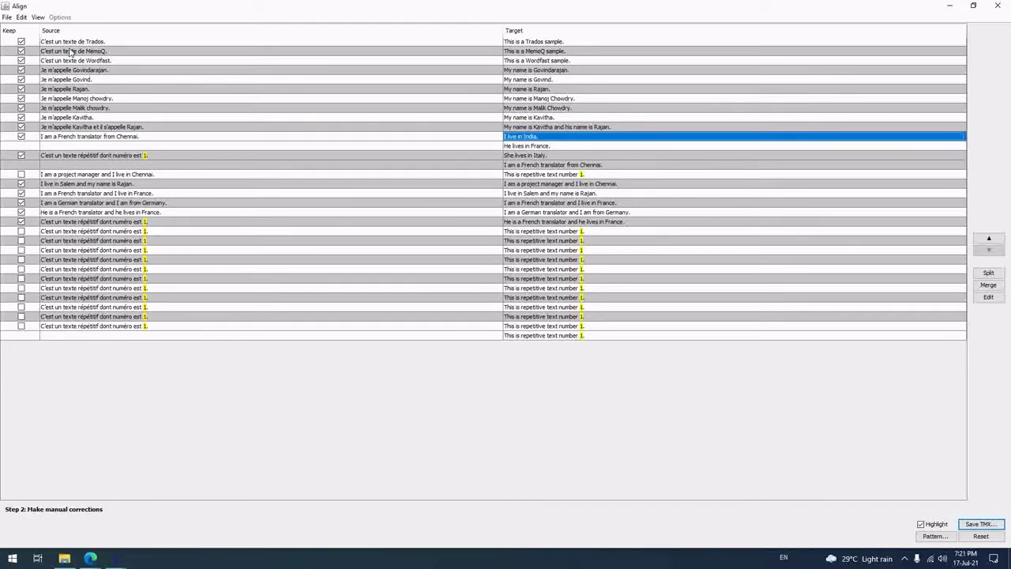
{"action": "key", "text": "Down"}
{"action": "key", "text": "Up"}
{"action": "key", "text": "Down"}
{"action": "key", "text": "Up"}
{"action": "key", "text": "Down"}
{"action": "key", "text": "Up"}
Step: Select the three stray targets 'I live in India.', 'He lives in France.' and 'She lives in Italy.'
{"action": "left_click", "coordinate": [533, 147]}
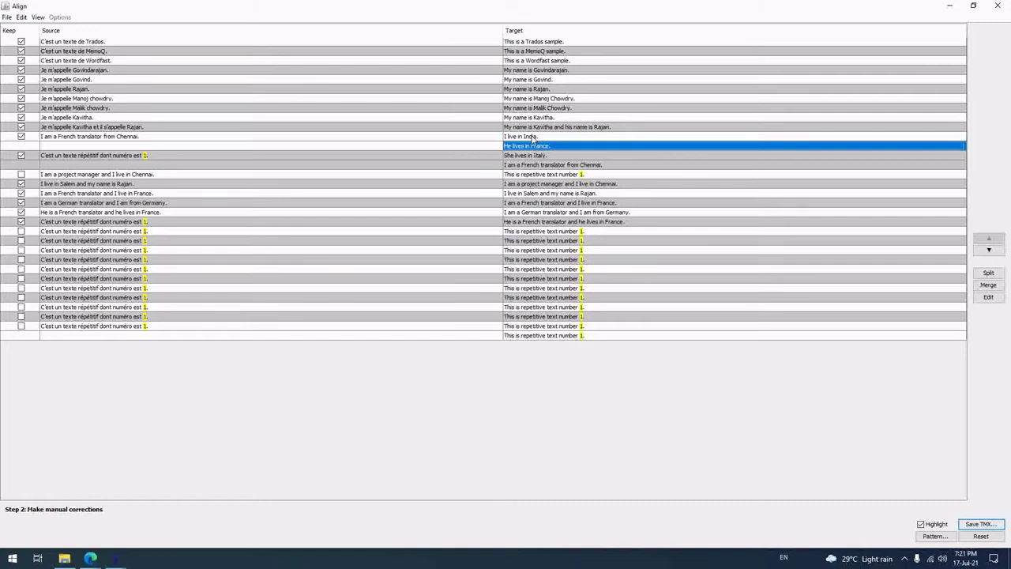
{"action": "left_click", "coordinate": [533, 138]}
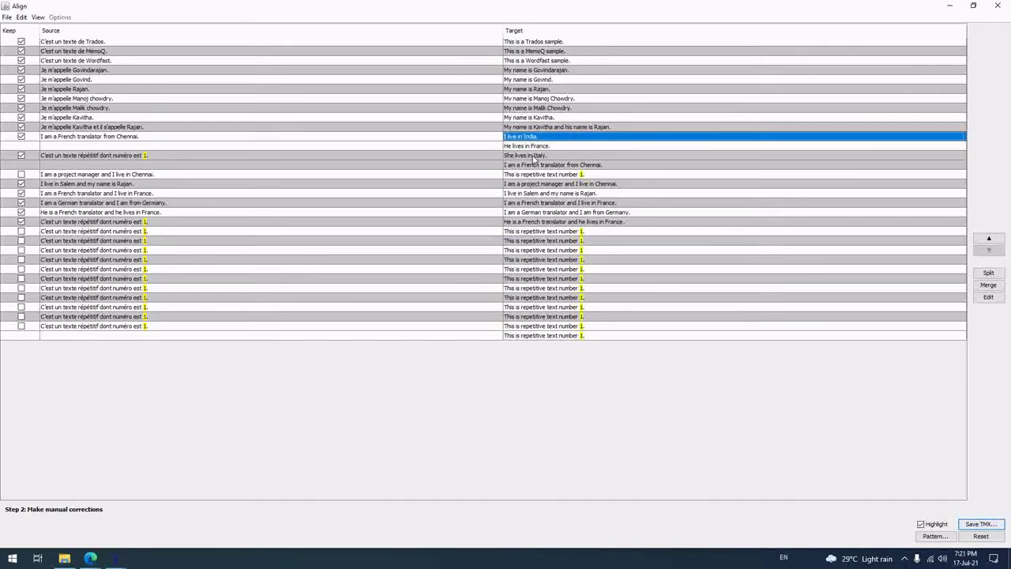
{"action": "left_click", "coordinate": [534, 156]}
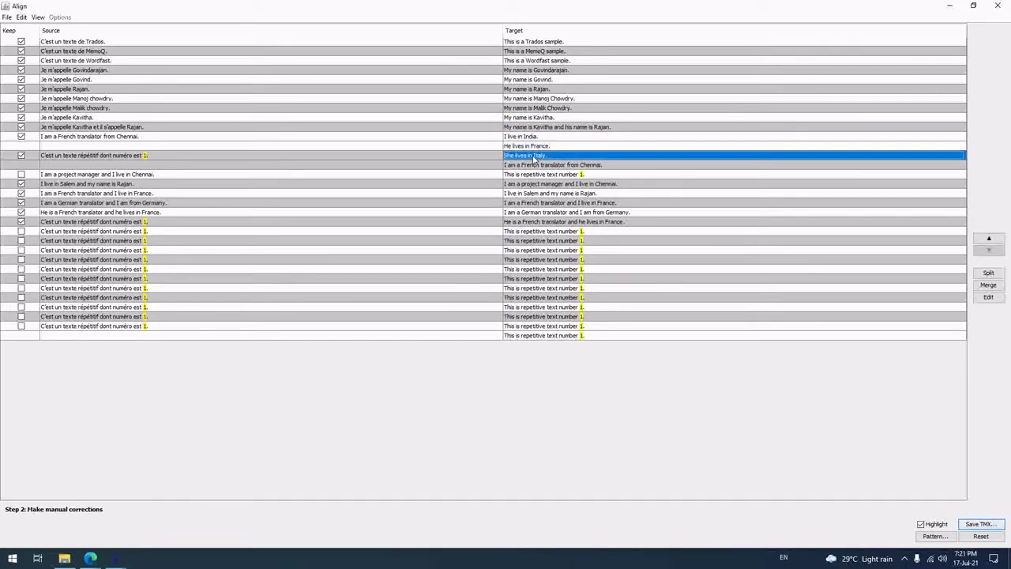
{"action": "left_click", "coordinate": [532, 137]}
{"action": "left_click_drag", "start_coordinate": [533, 138], "coordinate": [533, 156]}
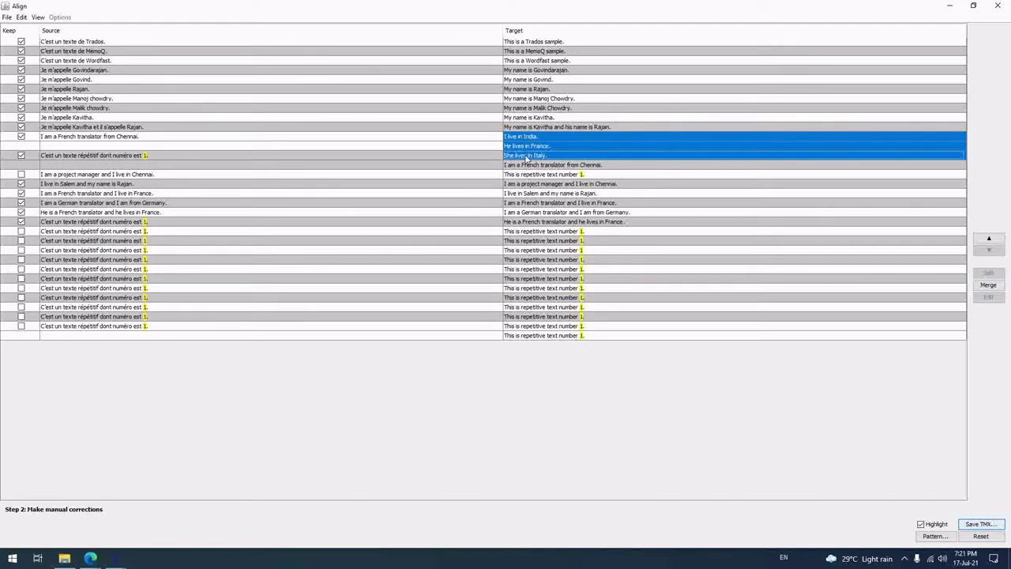
Step: Merge the stray target lines, then merge 'She lives in Italy.' with the Chennai translator target
{"action": "left_click", "coordinate": [988, 284]}
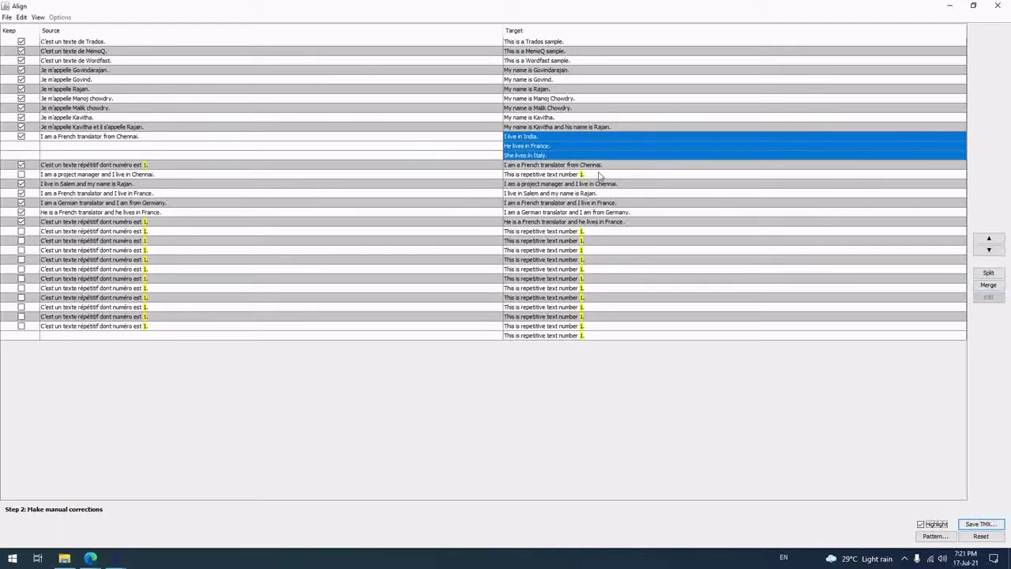
{"action": "left_click", "coordinate": [363, 140]}
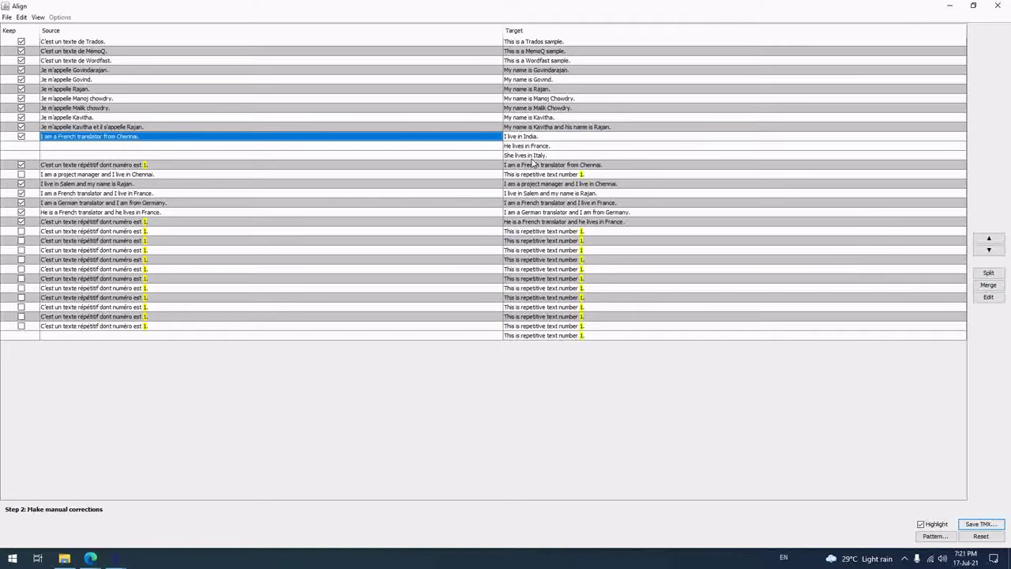
{"action": "left_click", "coordinate": [534, 155]}
{"action": "left_click", "coordinate": [535, 165], "text": "shift"}
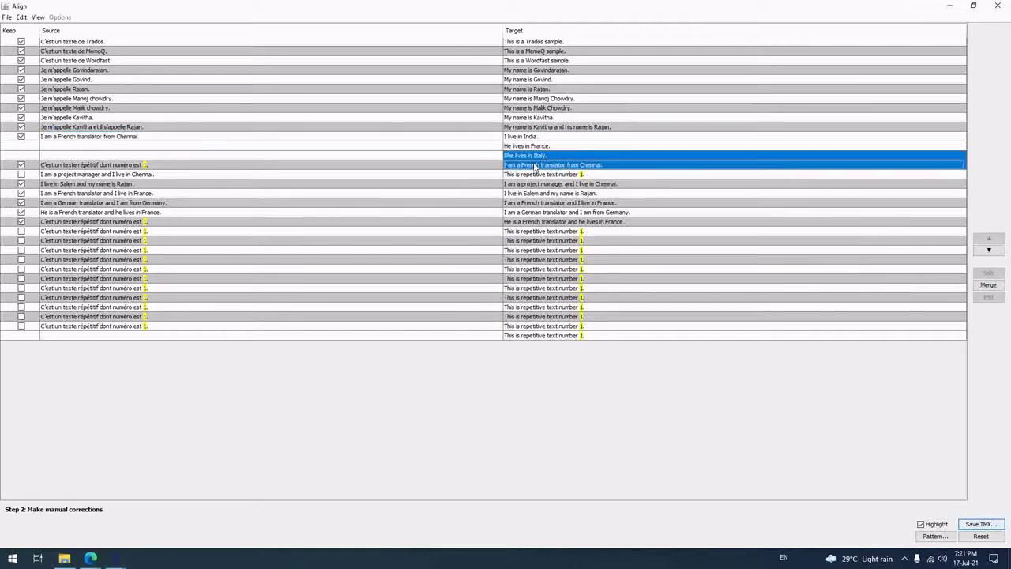
{"action": "left_click", "coordinate": [988, 285]}
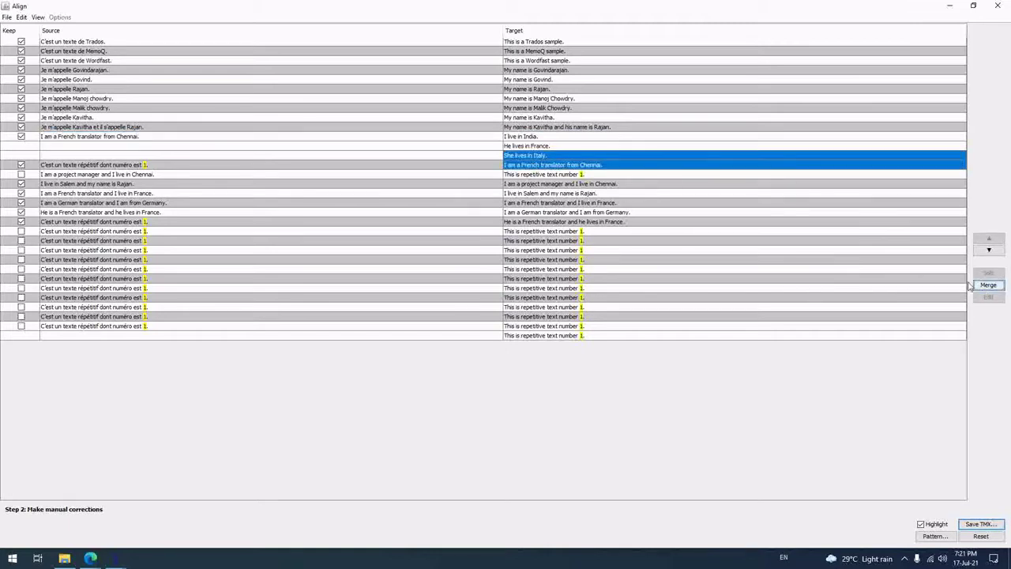
{"action": "left_click", "coordinate": [370, 150]}
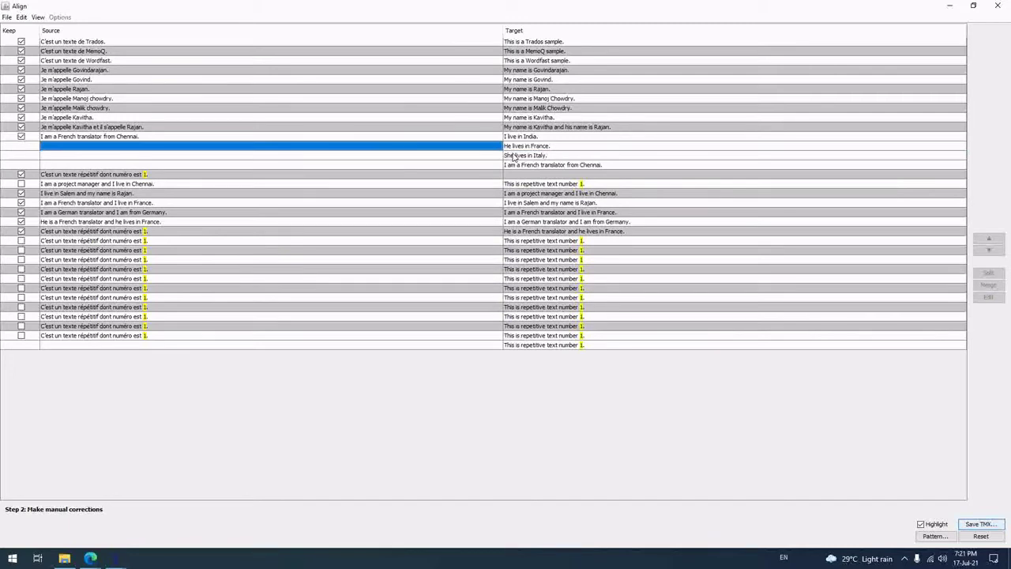
{"action": "left_click", "coordinate": [538, 139]}
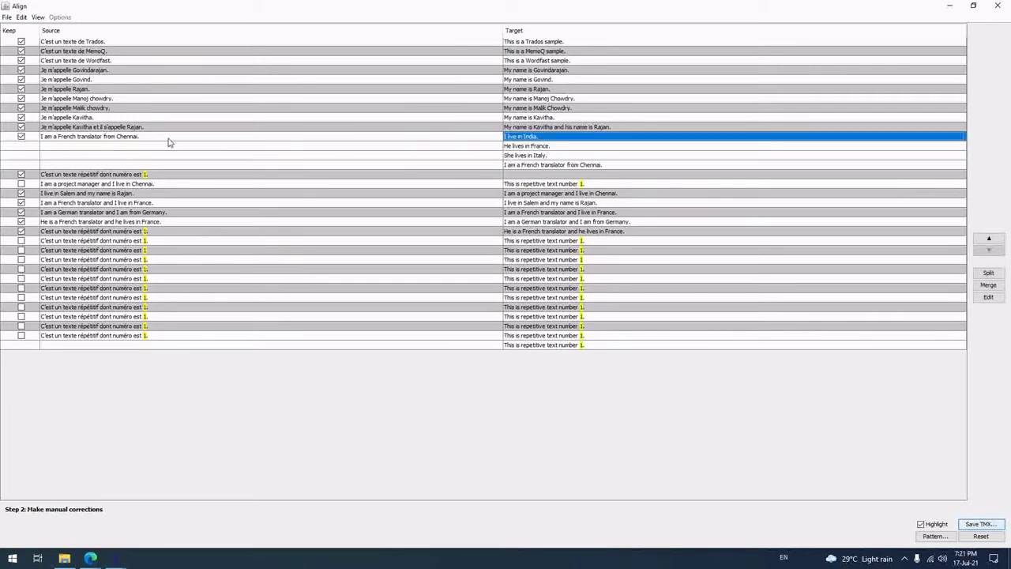
{"action": "left_click", "coordinate": [535, 147]}
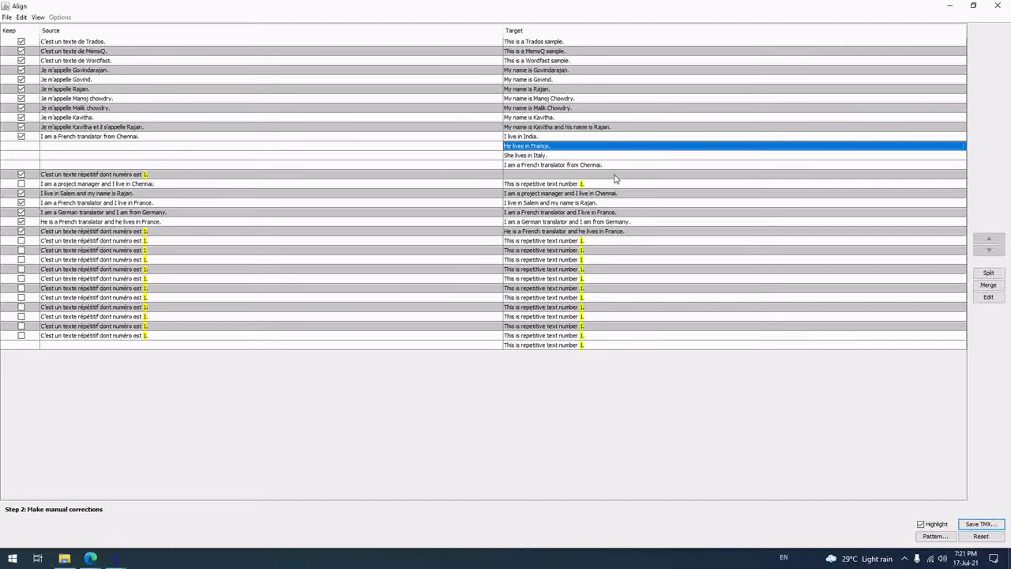
Step: Delete the text of the 'He lives in France.' target cell
{"action": "left_click", "coordinate": [988, 298]}
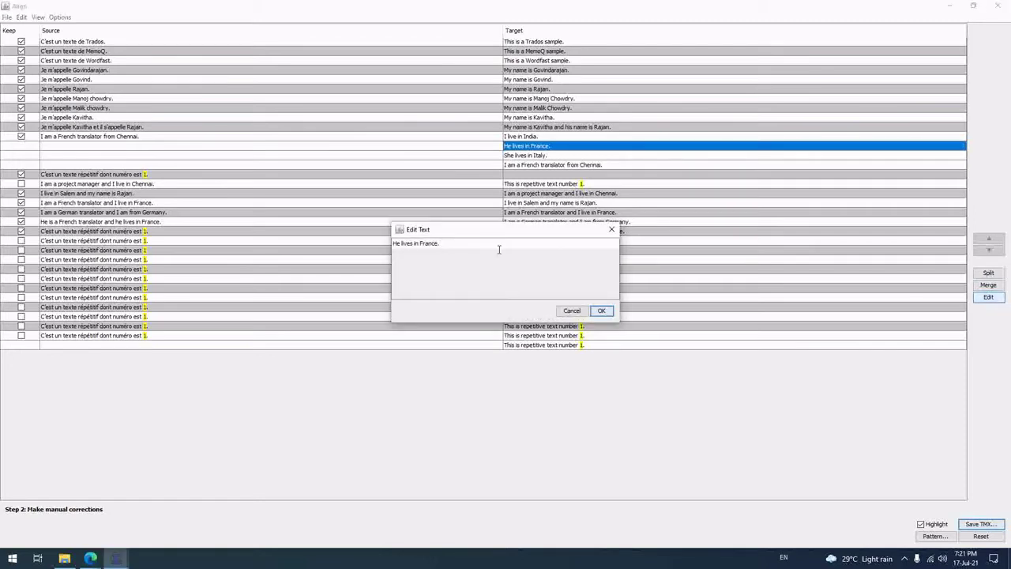
{"action": "left_click_drag", "start_coordinate": [485, 266], "coordinate": [366, 242]}
{"action": "key", "text": "BackSpace"}
{"action": "left_click", "coordinate": [600, 311]}
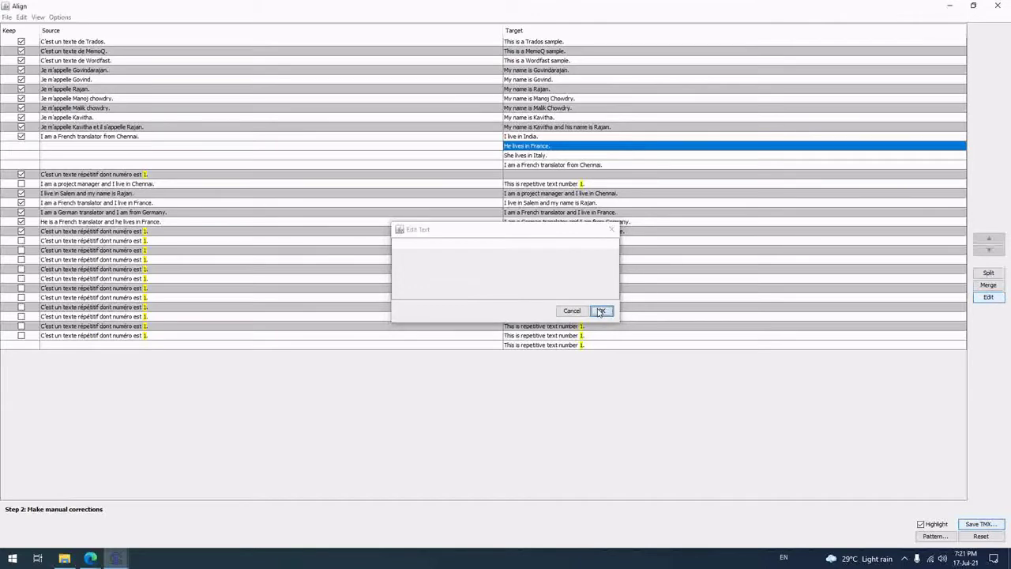
Step: Empty the 'I live in India.' target cell
{"action": "left_click", "coordinate": [521, 137]}
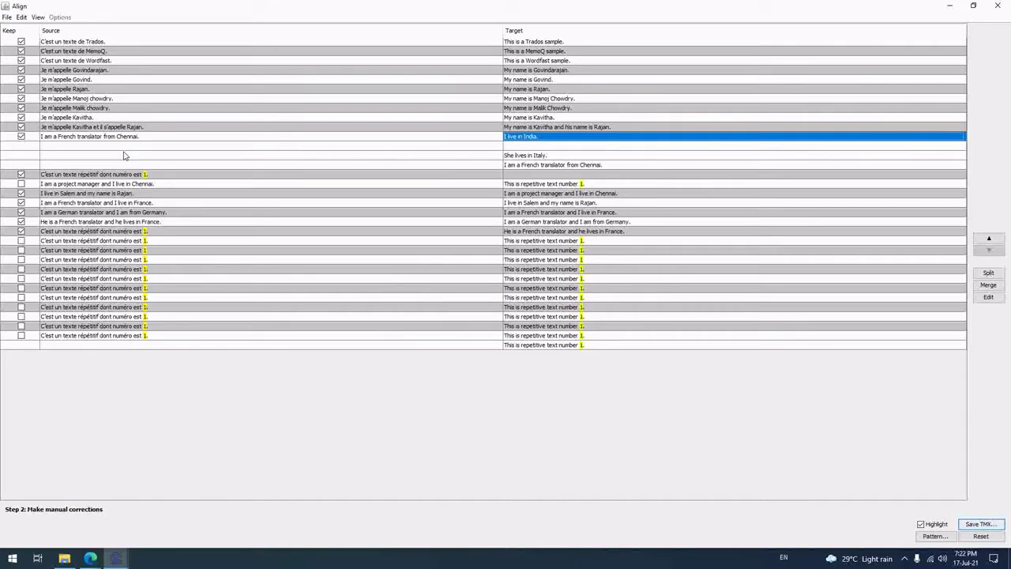
{"action": "left_click", "coordinate": [388, 155]}
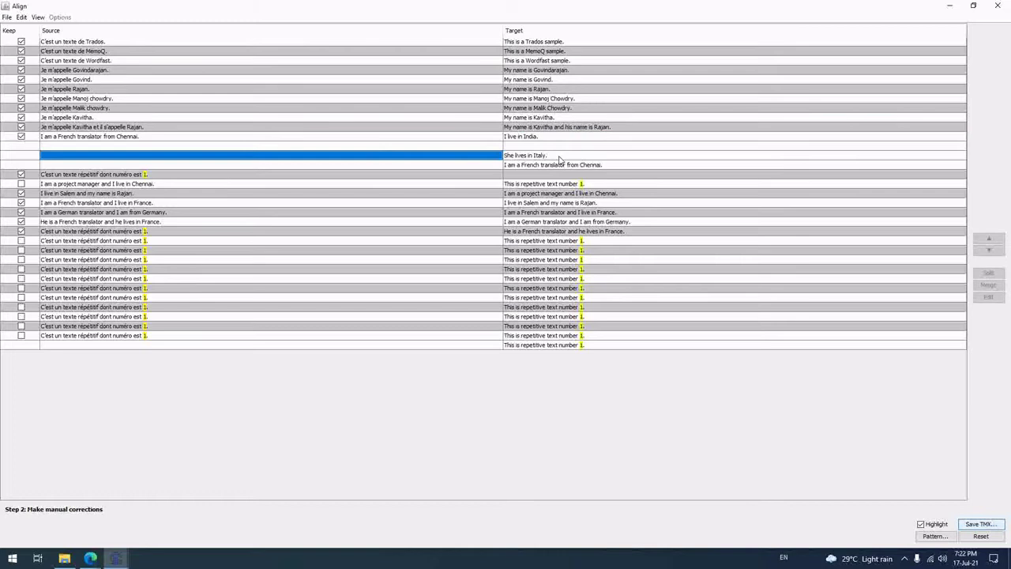
{"action": "left_click", "coordinate": [277, 139]}
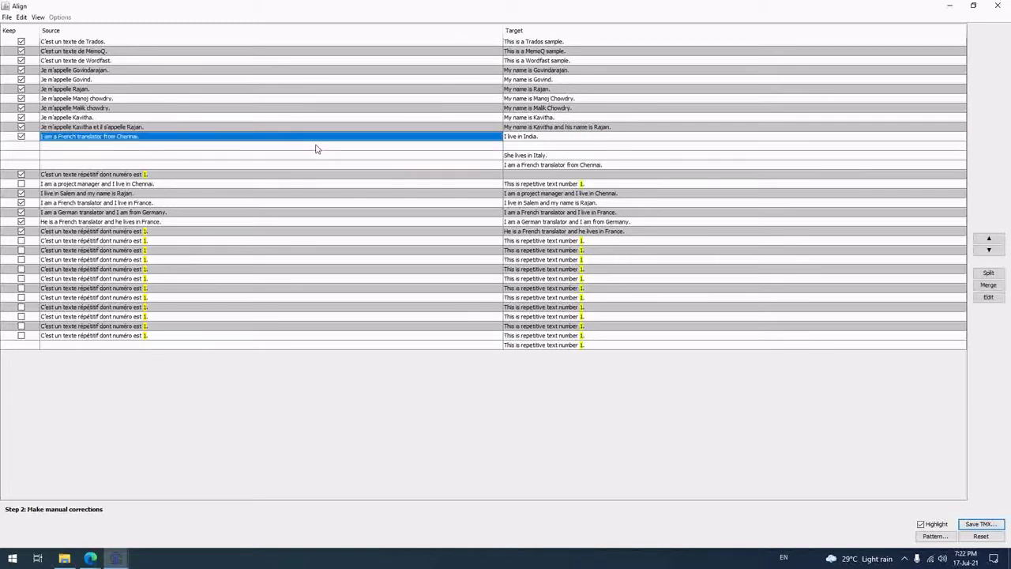
{"action": "left_click", "coordinate": [551, 164]}
{"action": "left_click", "coordinate": [530, 138]}
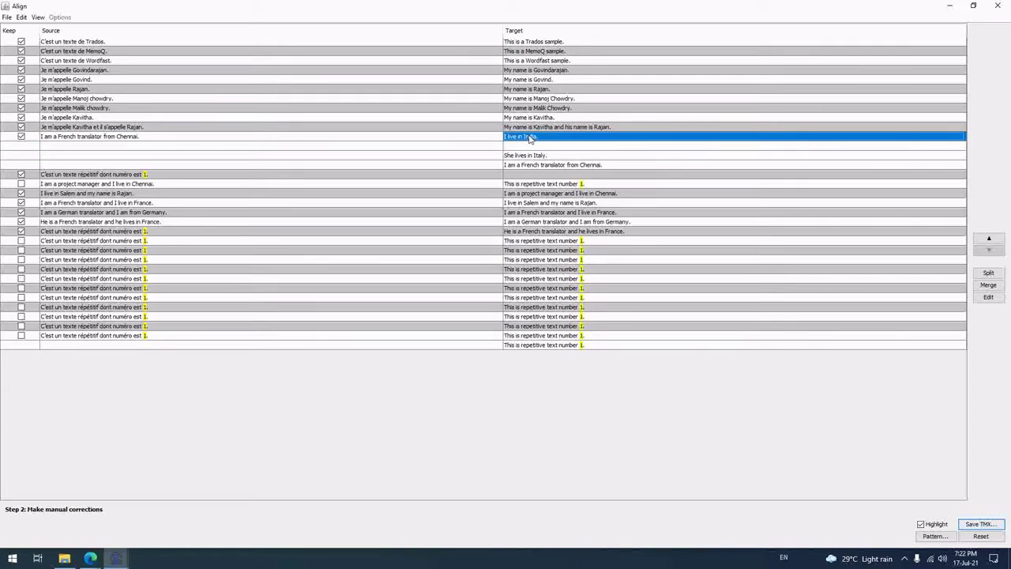
{"action": "left_click", "coordinate": [989, 298]}
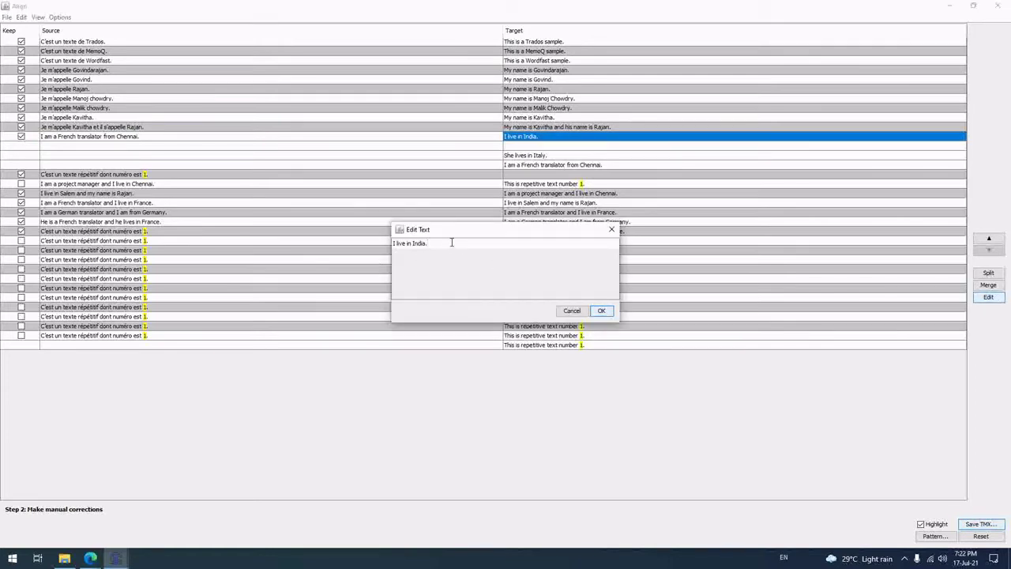
{"action": "left_click_drag", "start_coordinate": [452, 242], "coordinate": [394, 243]}
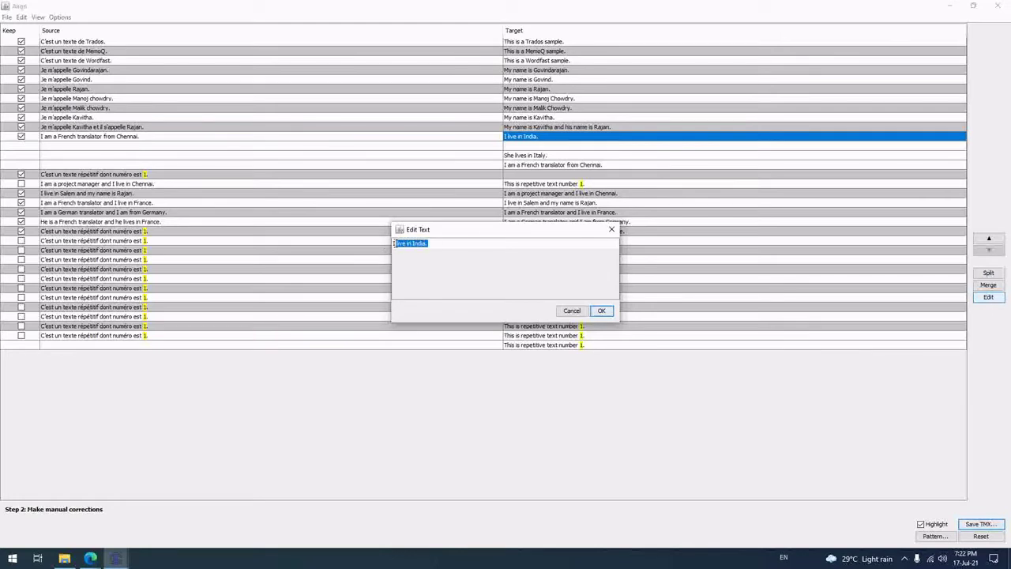
{"action": "key", "text": "BackSpace"}
{"action": "left_click", "coordinate": [601, 311]}
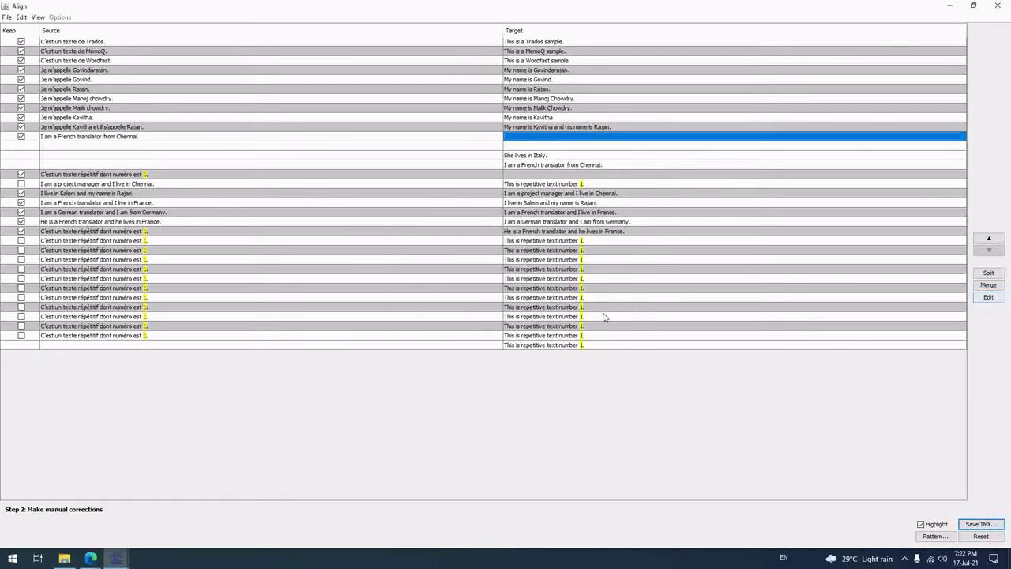
Step: Empty the 'She lives in Italy.' target cell
{"action": "left_click", "coordinate": [519, 158]}
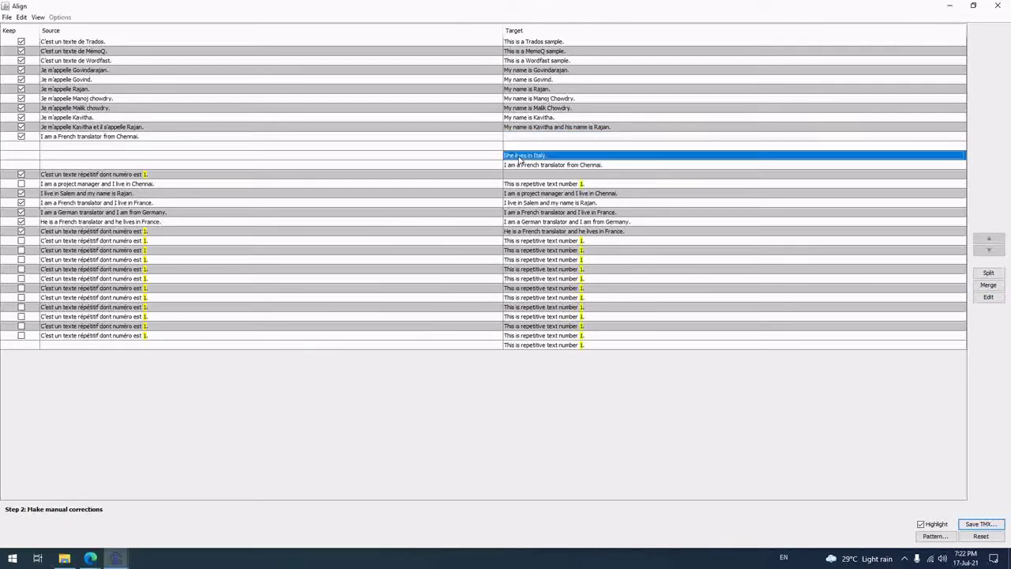
{"action": "left_click", "coordinate": [988, 296]}
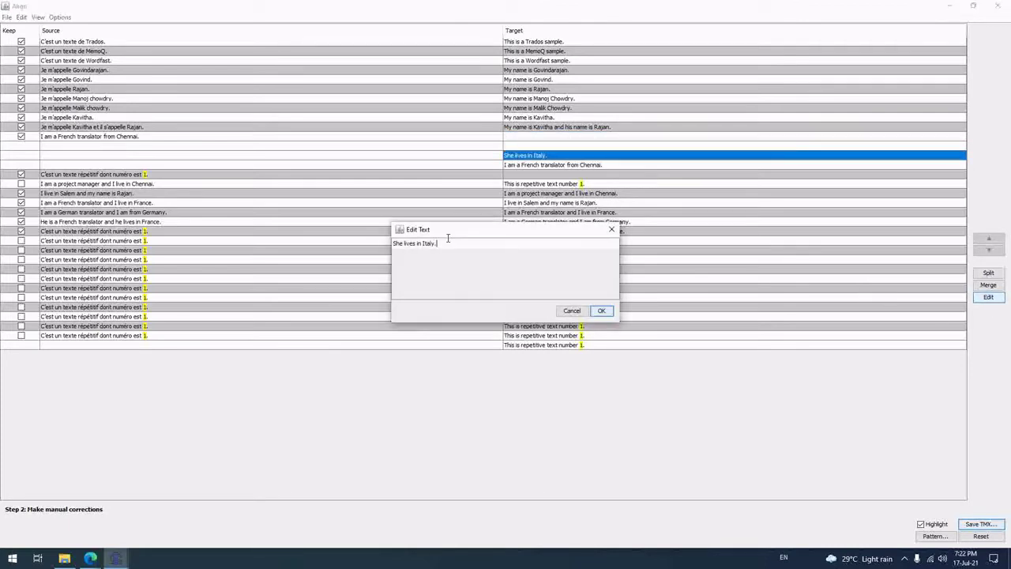
{"action": "left_click_drag", "start_coordinate": [451, 242], "coordinate": [316, 239]}
{"action": "key", "text": "BackSpace"}
{"action": "left_click", "coordinate": [601, 310]}
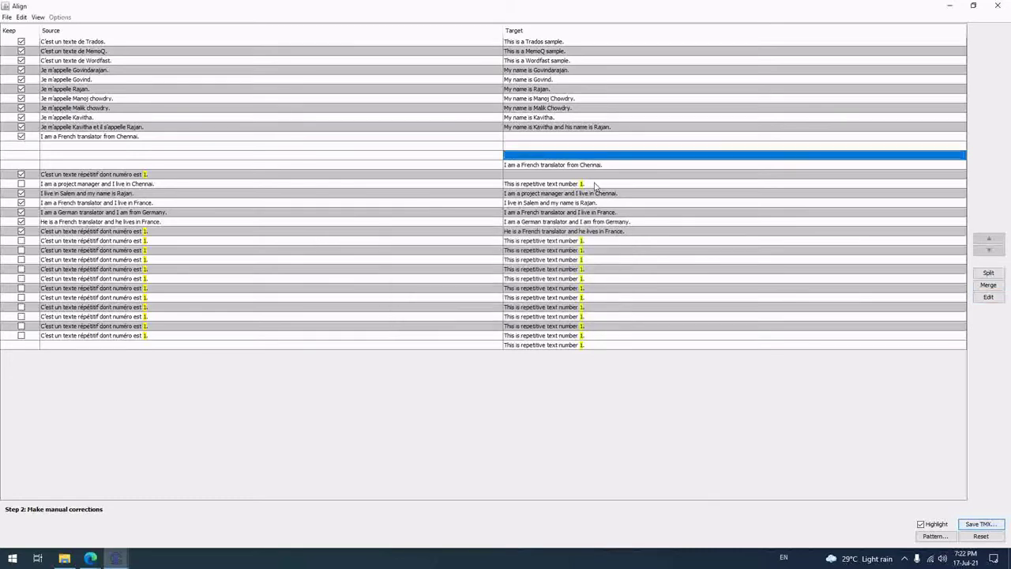
Step: Merge the three empty target cells into one
{"action": "left_click", "coordinate": [528, 146]}
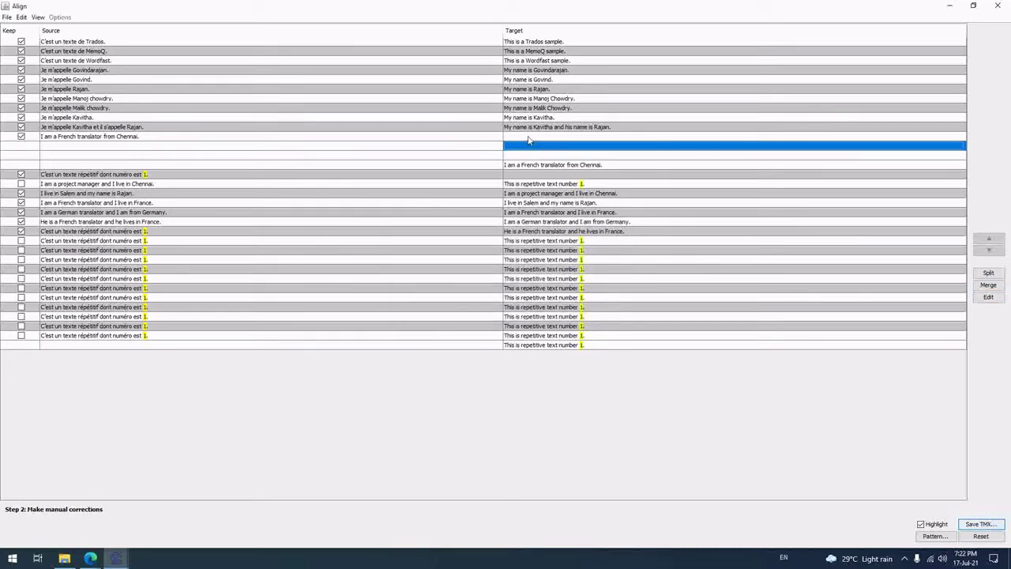
{"action": "left_click", "coordinate": [529, 139]}
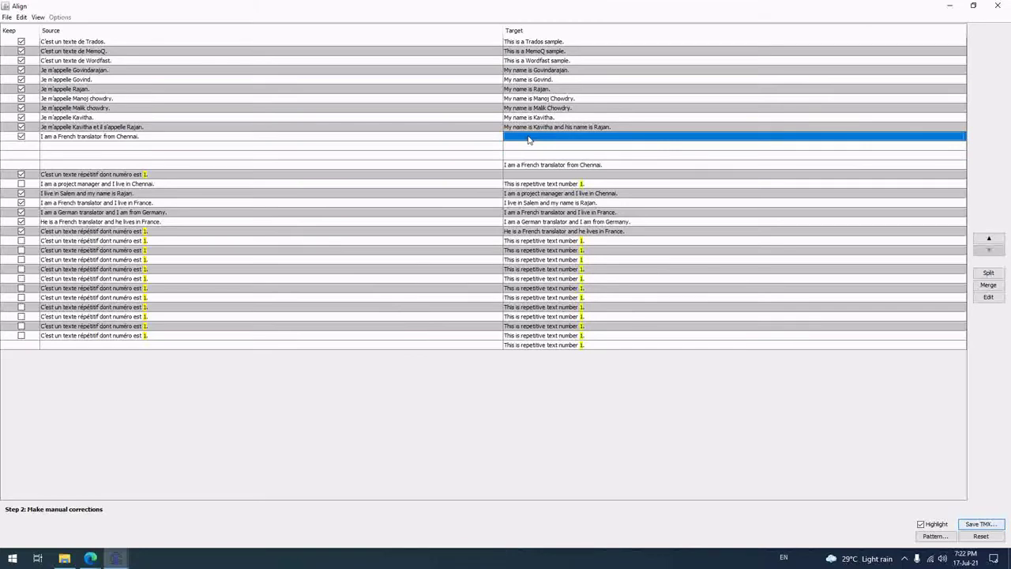
{"action": "left_click_drag", "start_coordinate": [529, 140], "coordinate": [529, 166]}
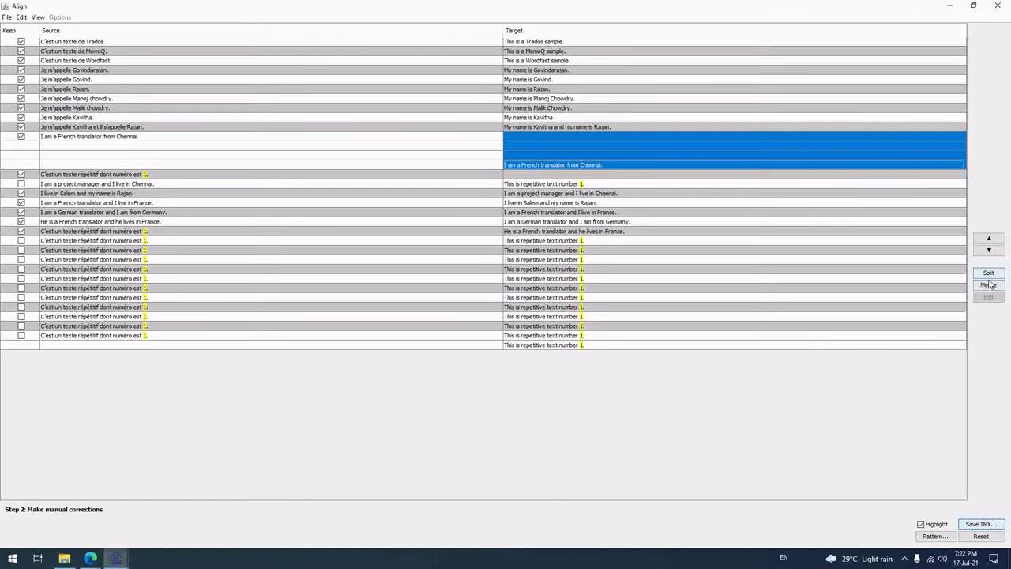
{"action": "left_click", "coordinate": [988, 285]}
Step: Move 'This is repetitive text number 1.' up one row beside its source
{"action": "left_click", "coordinate": [203, 164]}
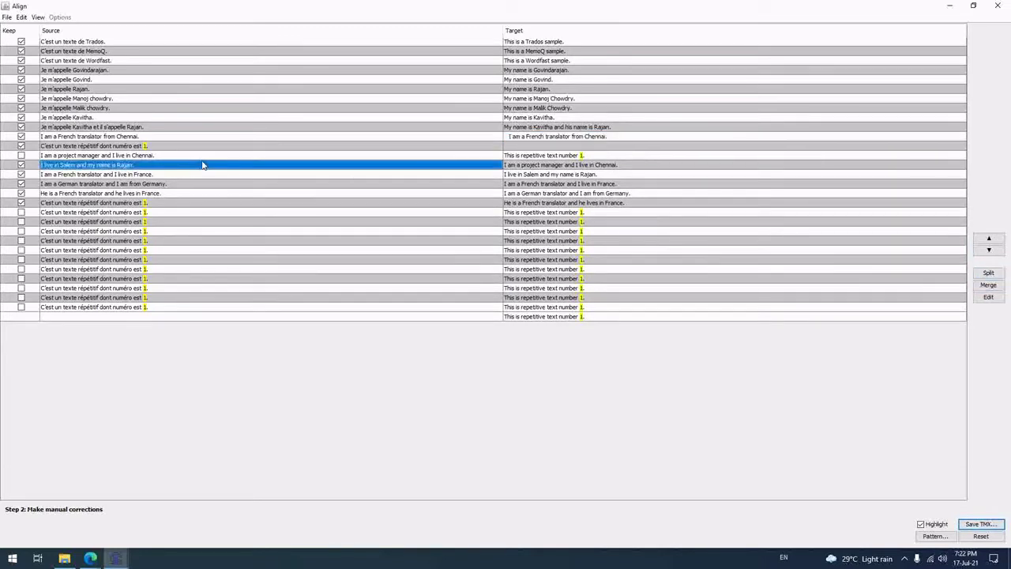
{"action": "left_click", "coordinate": [190, 140]}
{"action": "left_click", "coordinate": [550, 138]}
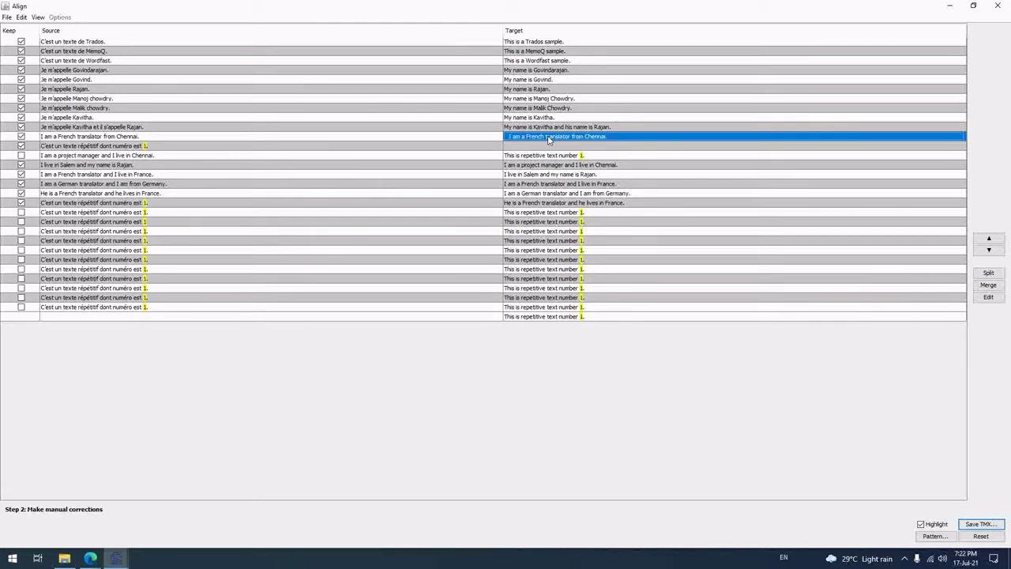
{"action": "left_click", "coordinate": [486, 138]}
{"action": "left_click", "coordinate": [559, 148]}
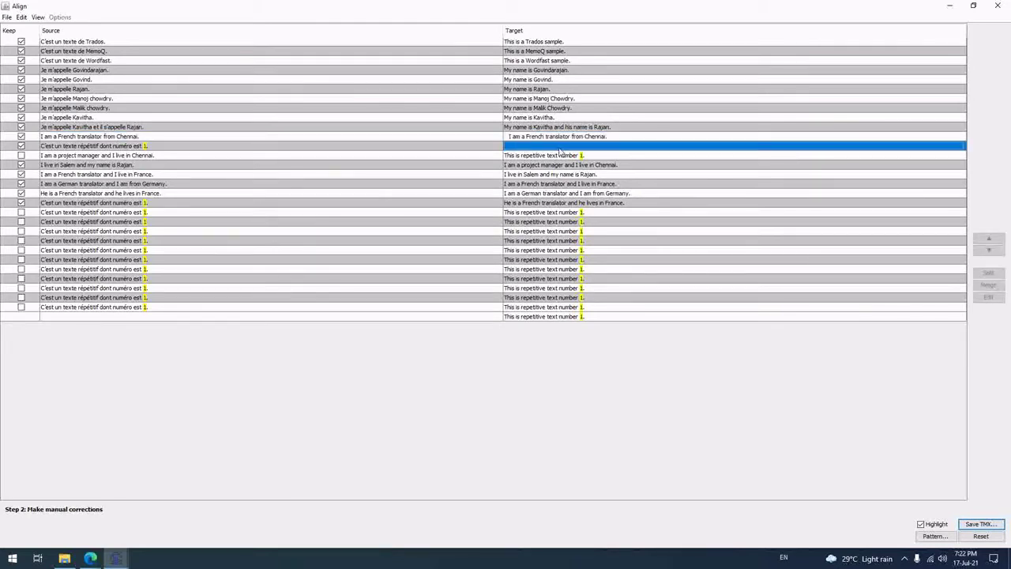
{"action": "left_click", "coordinate": [533, 155], "text": "shift"}
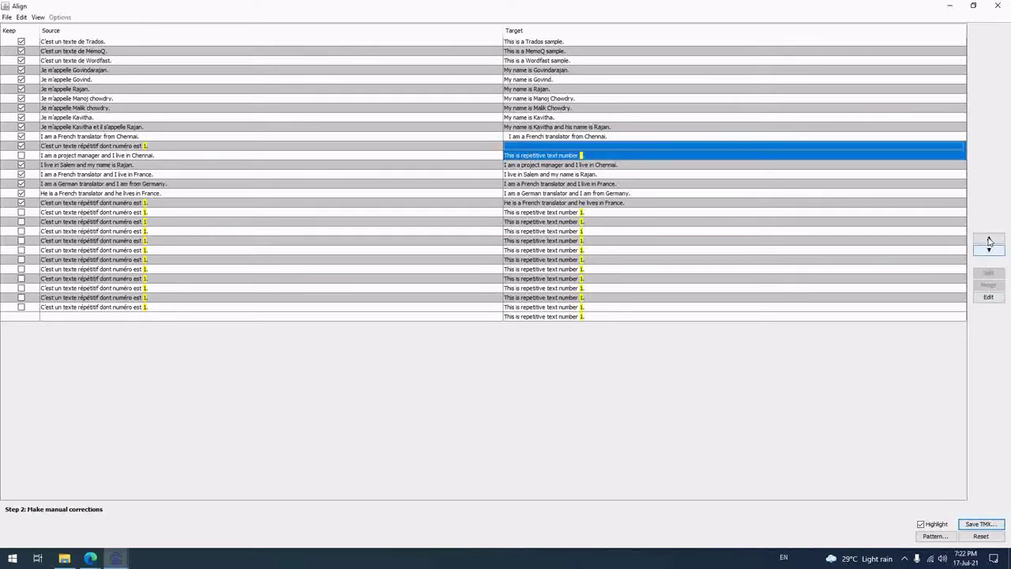
{"action": "left_click", "coordinate": [988, 239]}
Step: Move the project manager target up one row to match its source
{"action": "left_click", "coordinate": [437, 157]}
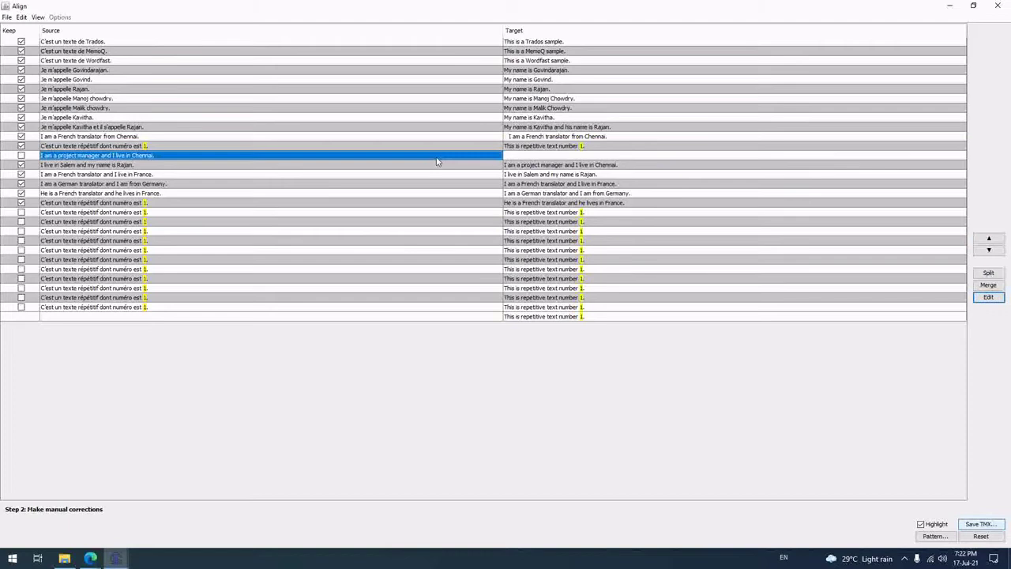
{"action": "left_click", "coordinate": [629, 166]}
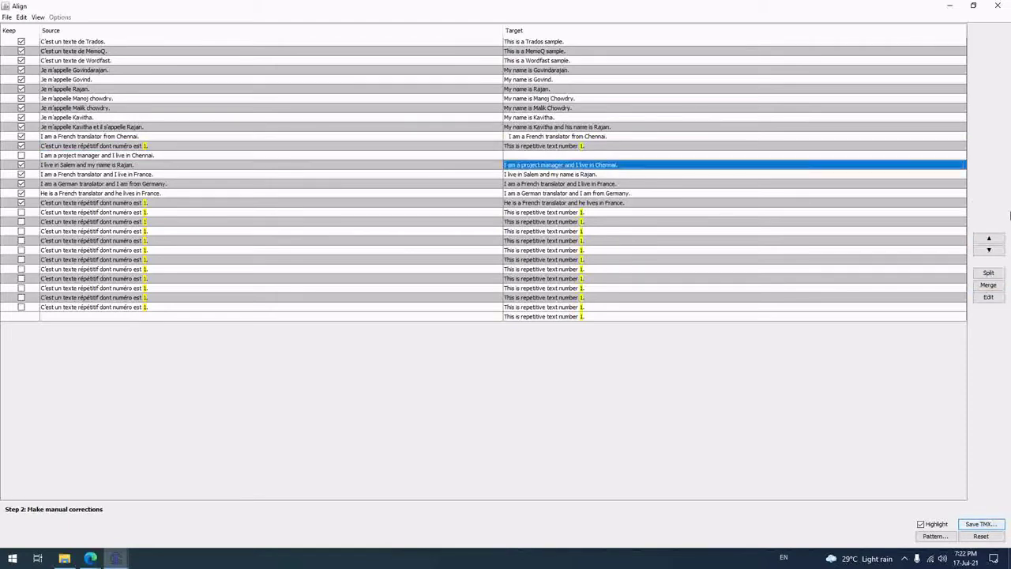
{"action": "left_click", "coordinate": [989, 239]}
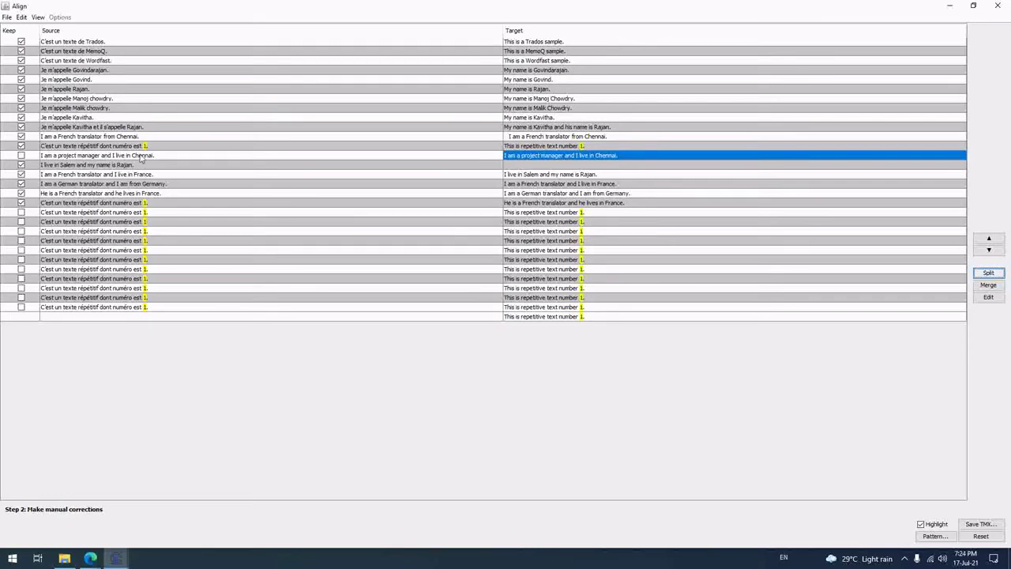
Step: Erase 'I am a project manager and I live in Chennai.' from the row's source cell
{"action": "left_click", "coordinate": [140, 156]}
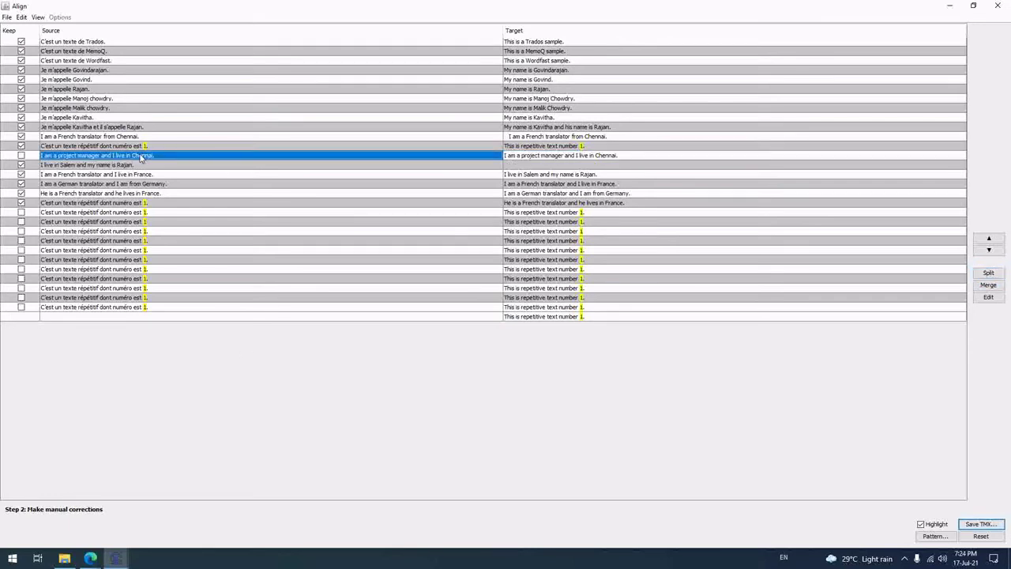
{"action": "left_click", "coordinate": [988, 297]}
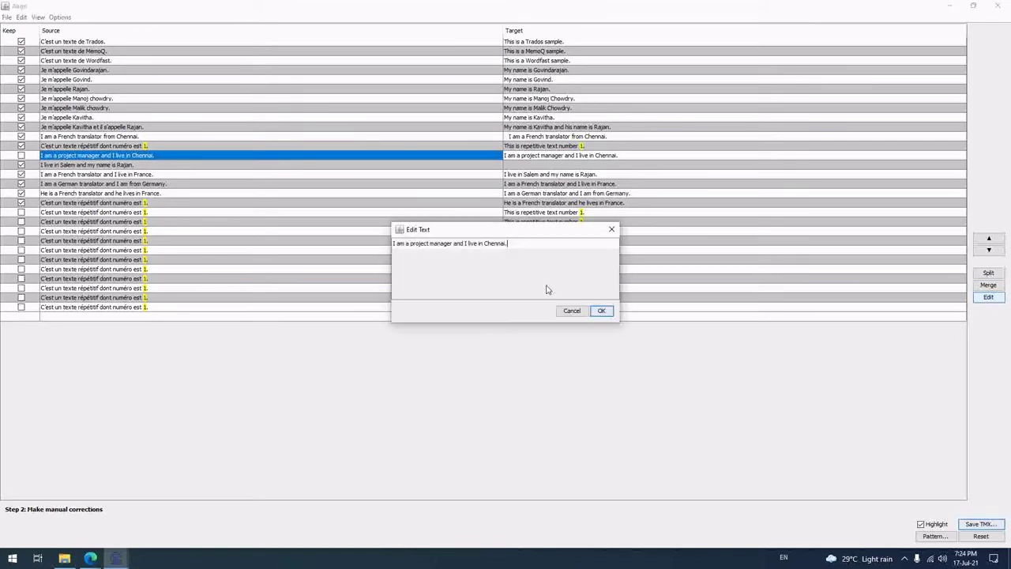
{"action": "key", "text": "ctrl+a"}
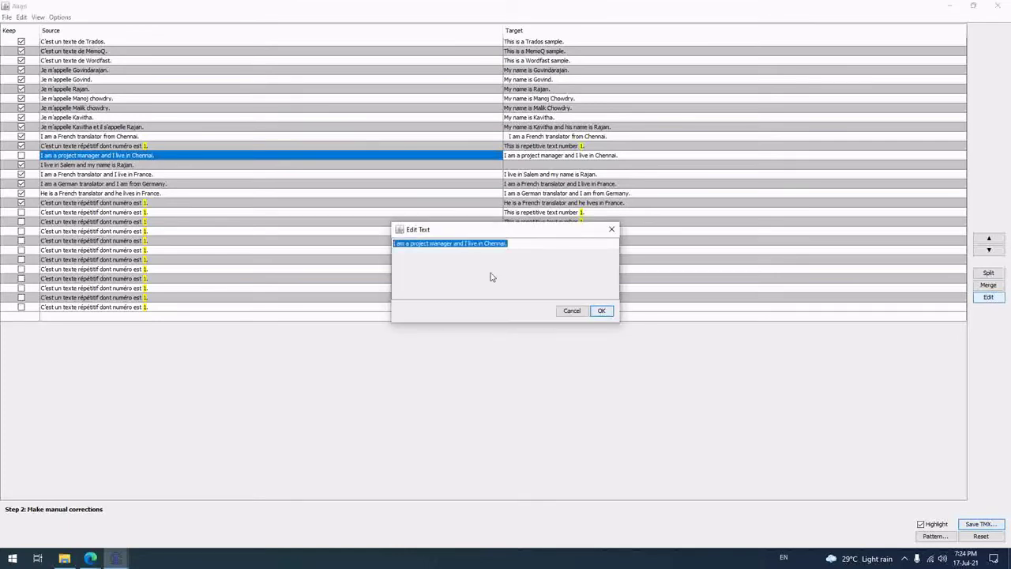
{"action": "key", "text": "Delete"}
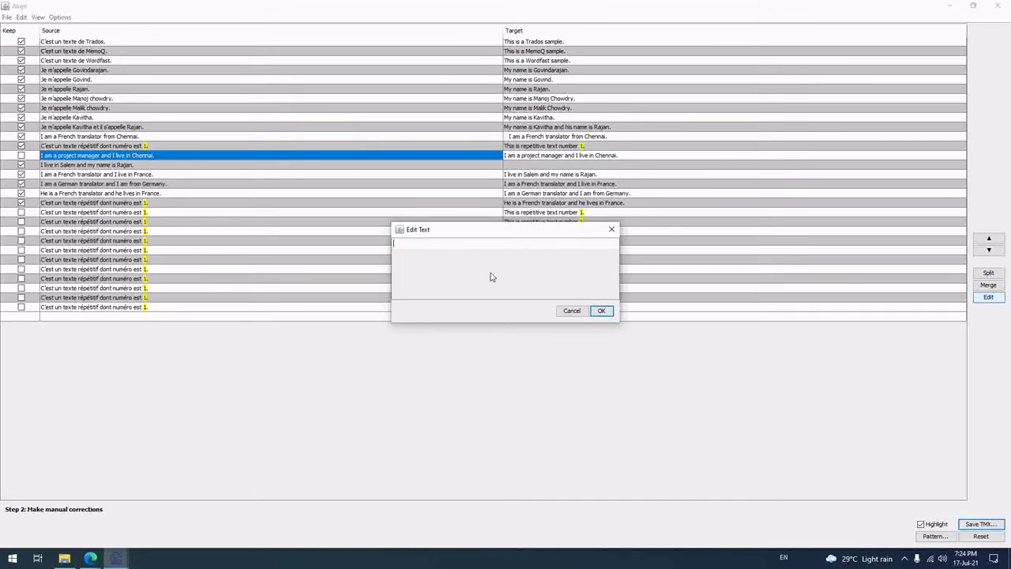
{"action": "left_click", "coordinate": [602, 310]}
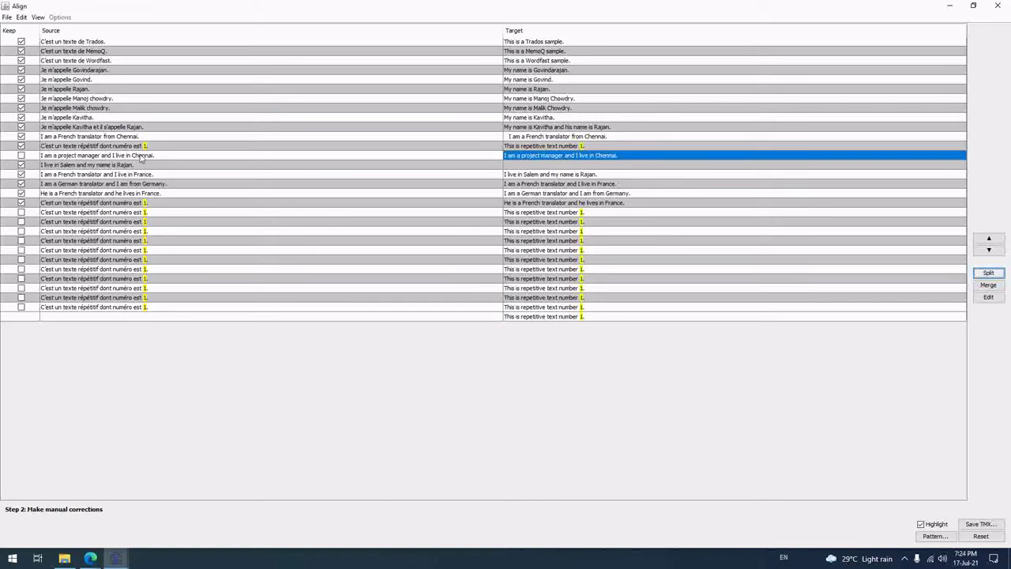
{"action": "left_click", "coordinate": [141, 156]}
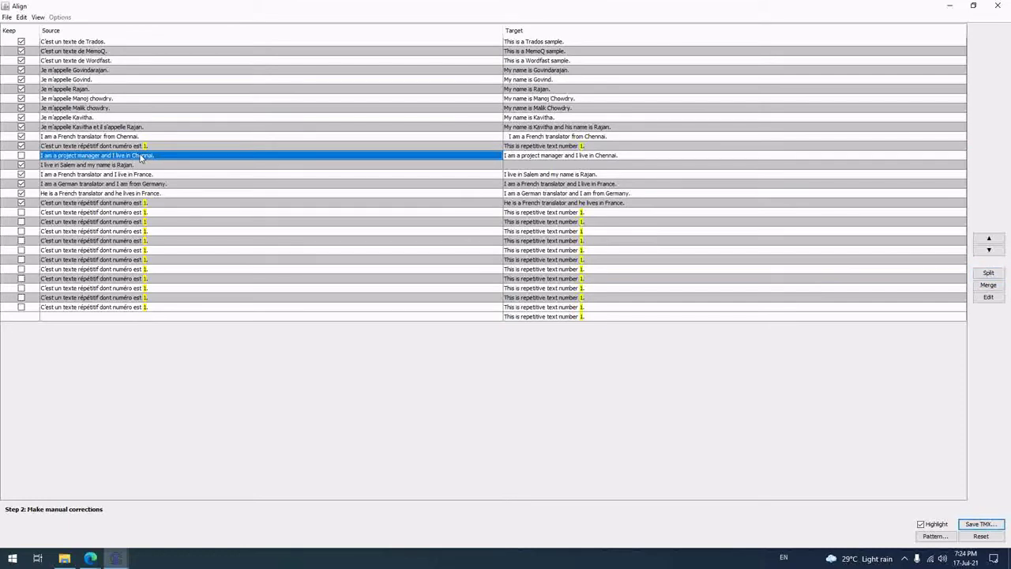
{"action": "left_click", "coordinate": [988, 296]}
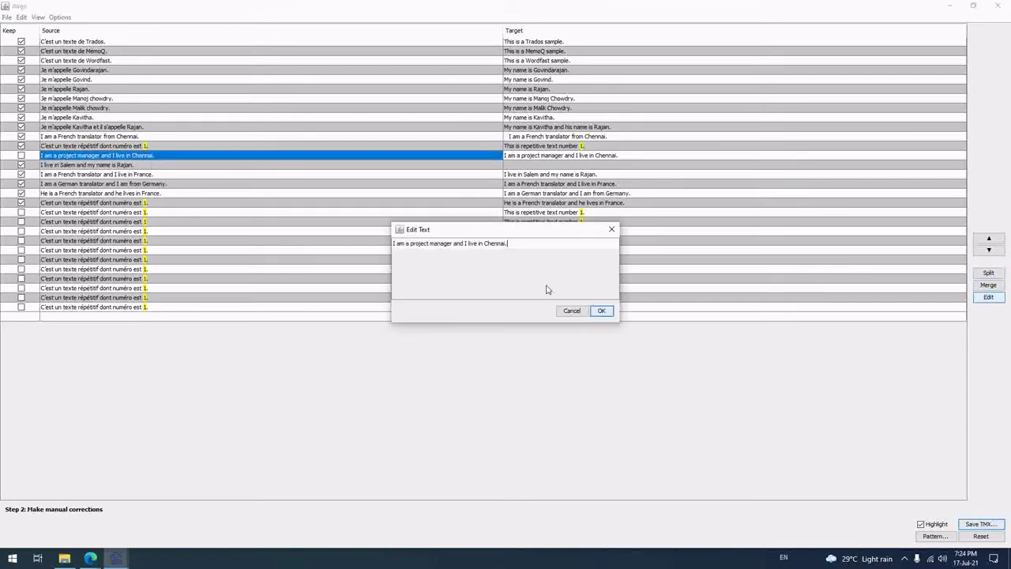
{"action": "key", "text": "ctrl+a"}
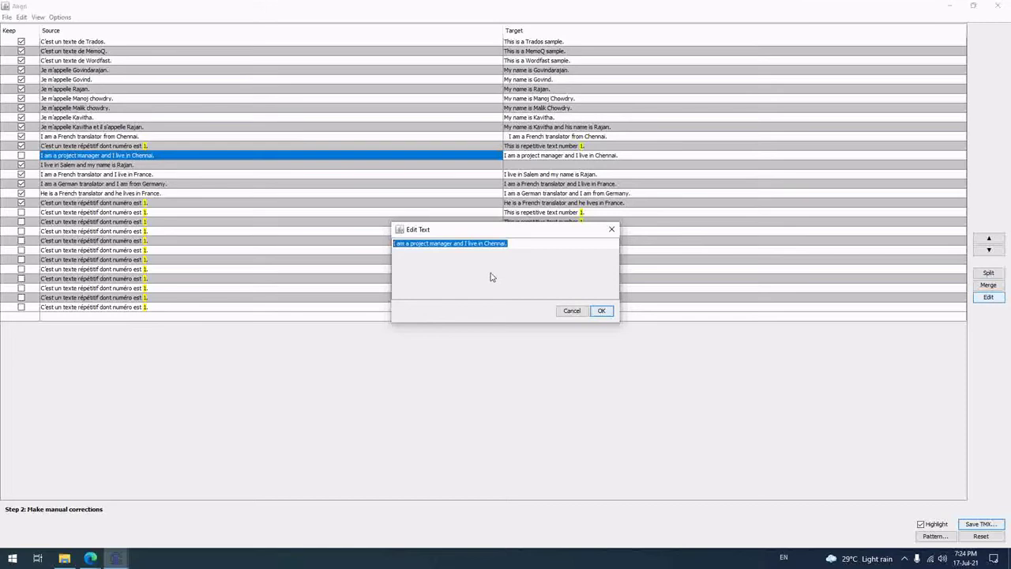
{"action": "key", "text": "Delete"}
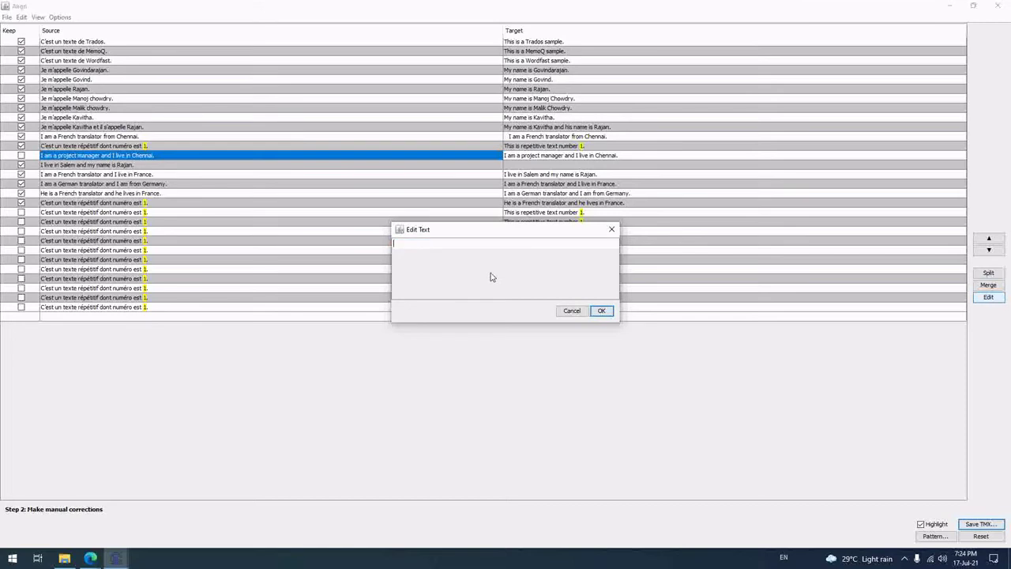
{"action": "left_click", "coordinate": [602, 310]}
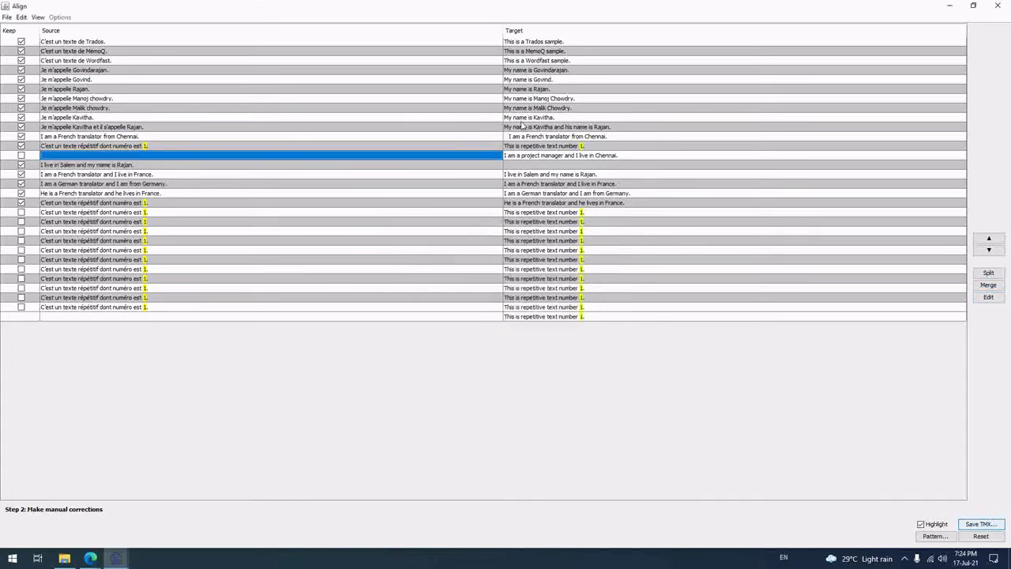
Step: Erase the same sentence from that row's target cell
{"action": "left_click", "coordinate": [526, 156]}
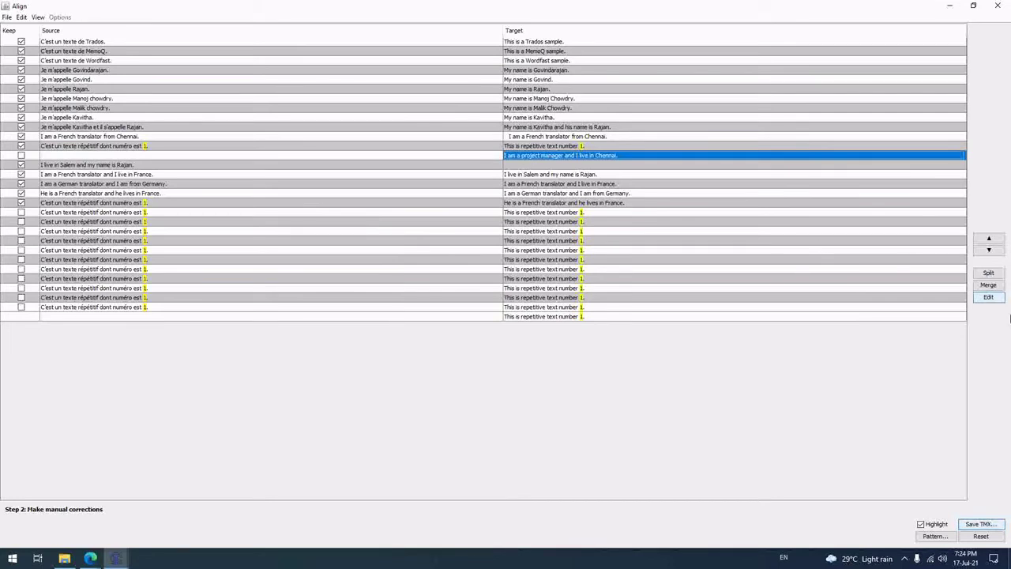
{"action": "left_click", "coordinate": [988, 297]}
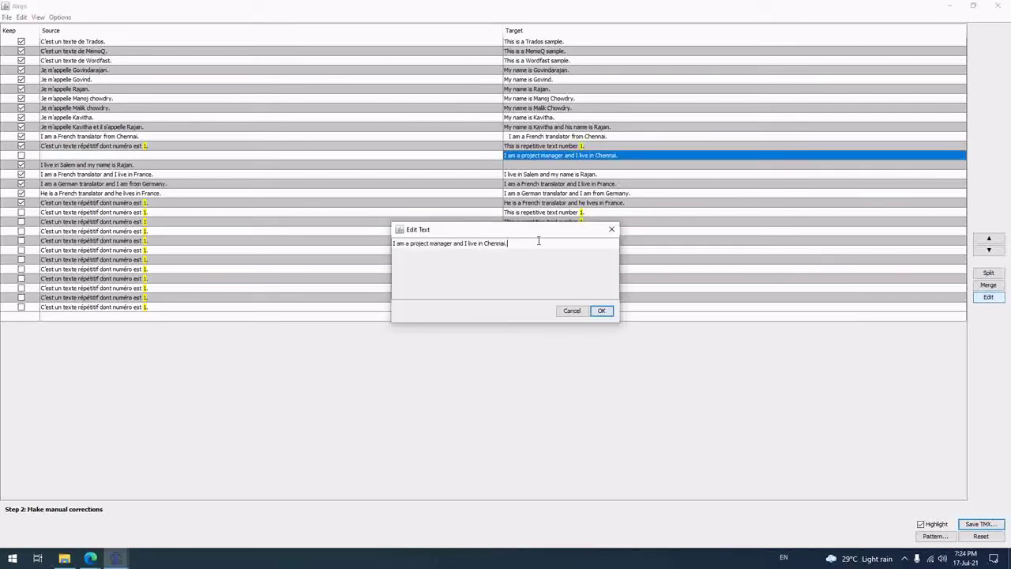
{"action": "key", "text": "ctrl+a"}
{"action": "key", "text": "BackSpace"}
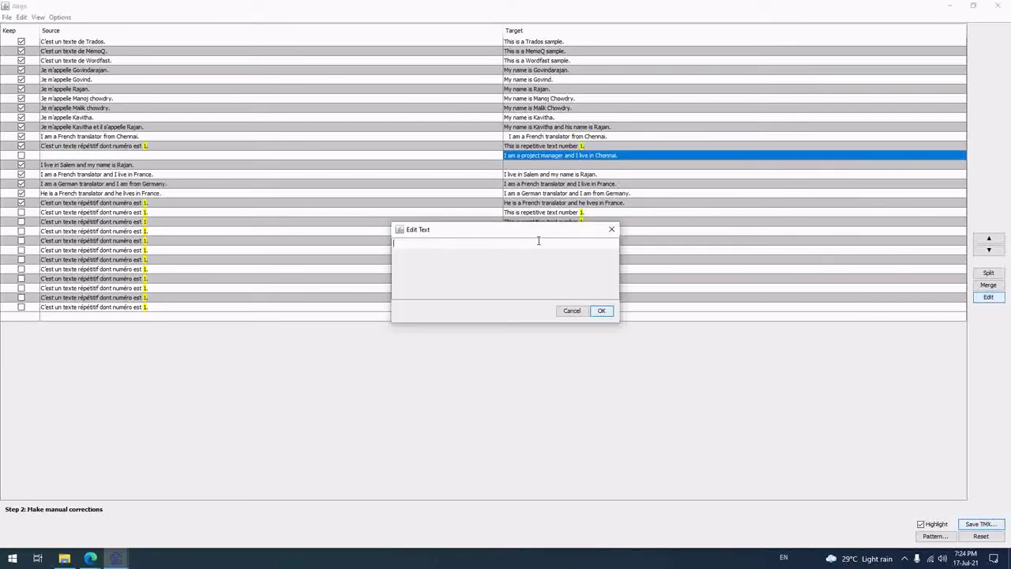
{"action": "left_click", "coordinate": [602, 310]}
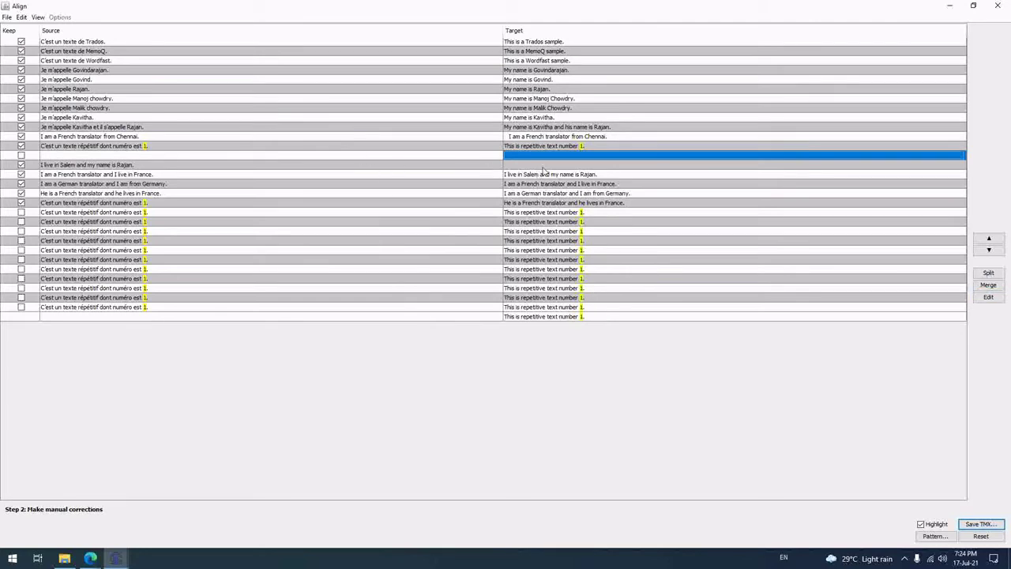
Step: Move the Salem target and source sentences up so 'I live in Salem and my name is Rajan.' shares one row, then show the course folder
{"action": "left_click", "coordinate": [565, 165]}
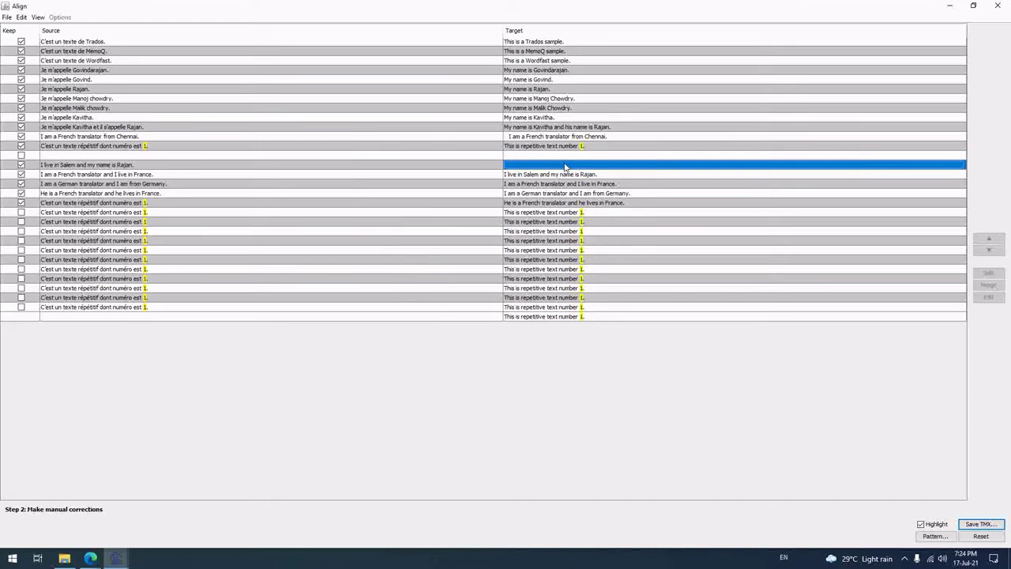
{"action": "left_click", "coordinate": [556, 174]}
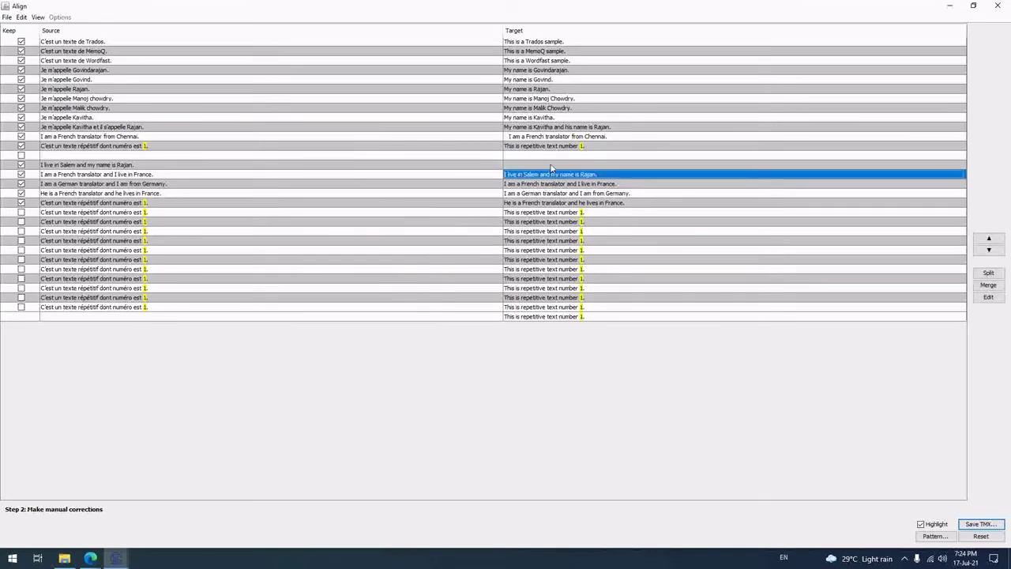
{"action": "left_click", "coordinate": [990, 240]}
{"action": "left_click", "coordinate": [991, 240]}
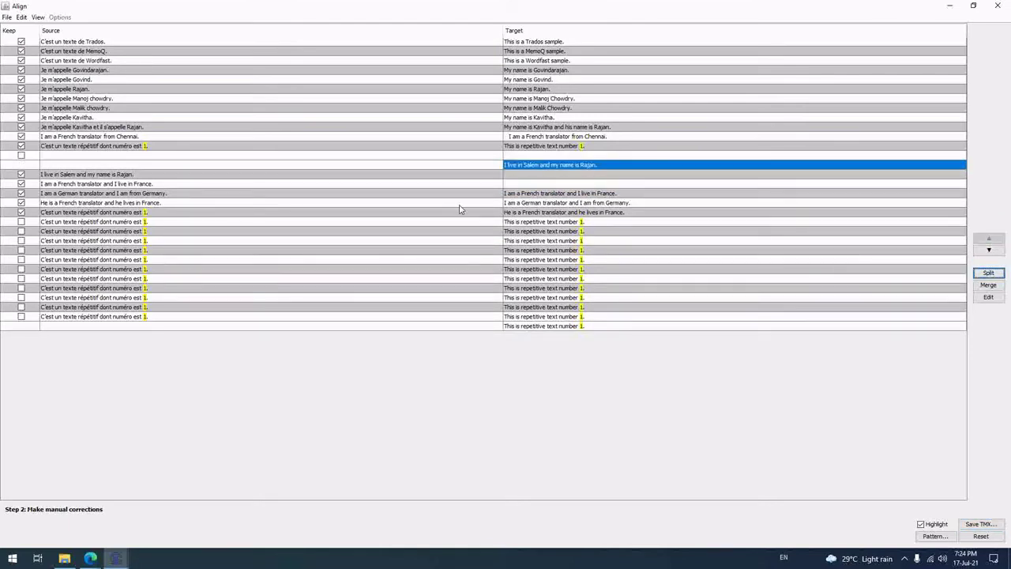
{"action": "left_click", "coordinate": [172, 173]}
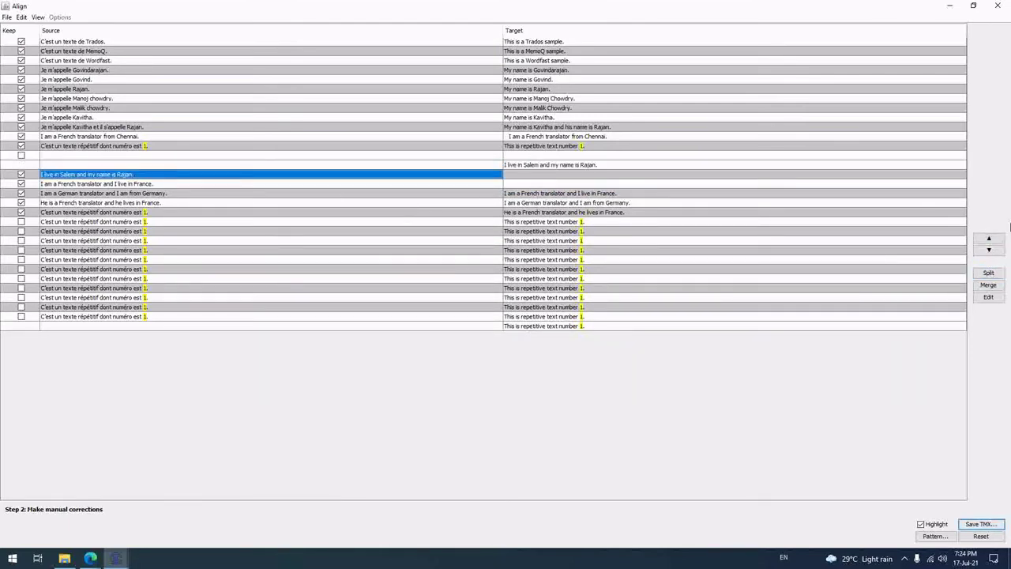
{"action": "left_click", "coordinate": [988, 241]}
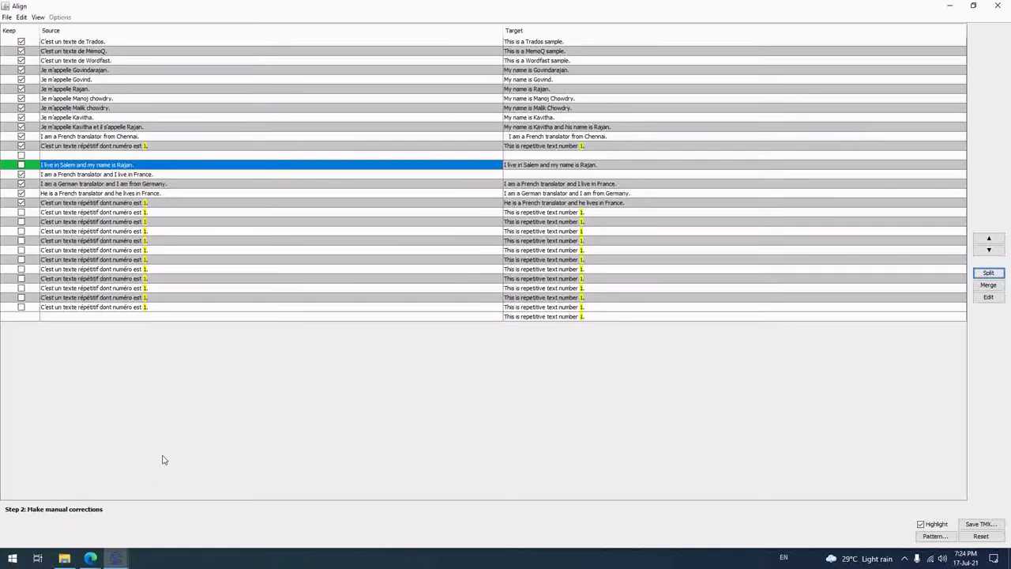
{"action": "left_click", "coordinate": [64, 559]}
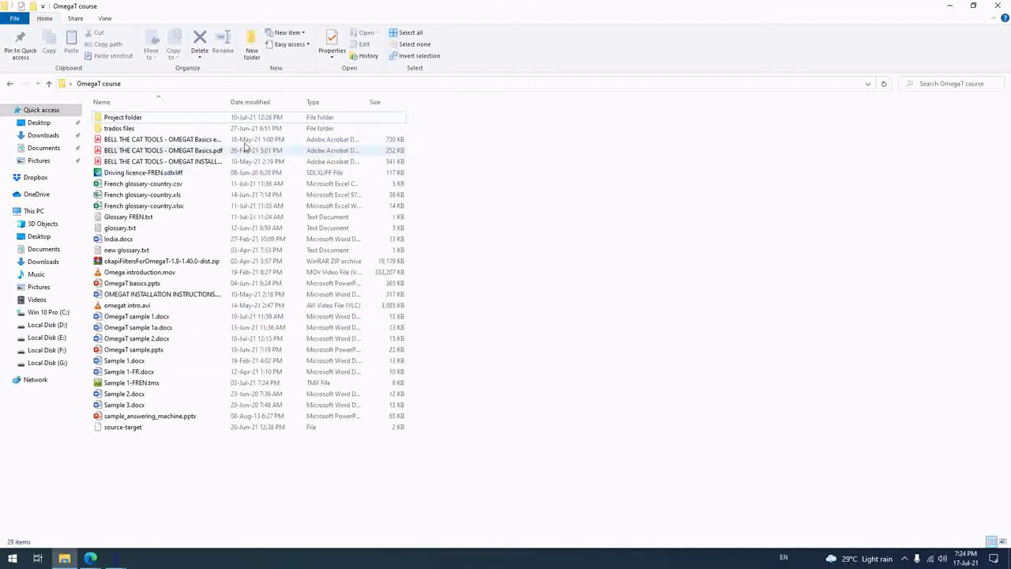
Step: Widen the Name column and open Sample 1-FR.docx in Word
{"action": "left_click_drag", "start_coordinate": [226, 104], "coordinate": [309, 101]}
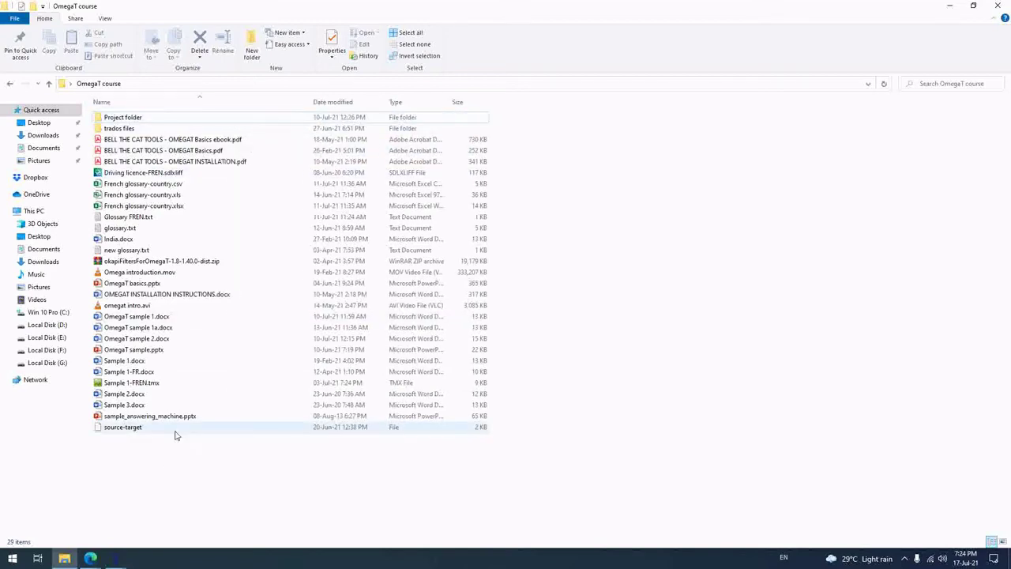
{"action": "left_click", "coordinate": [124, 373]}
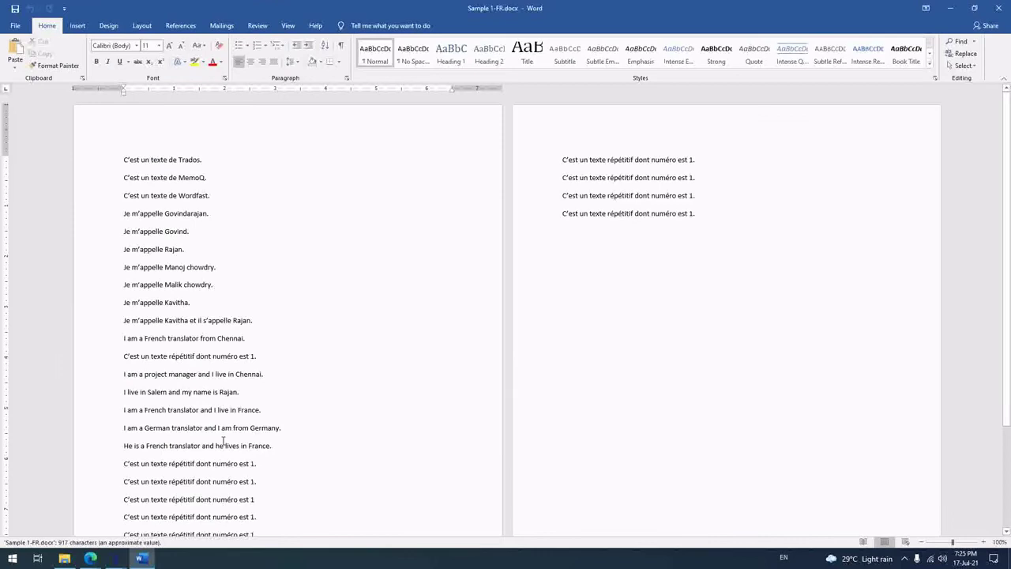
Step: Open Sample 1.docx from the OmegaT course folder alongside the French document
{"action": "scroll", "coordinate": [180, 356], "scroll_direction": "down", "scroll_amount": 2}
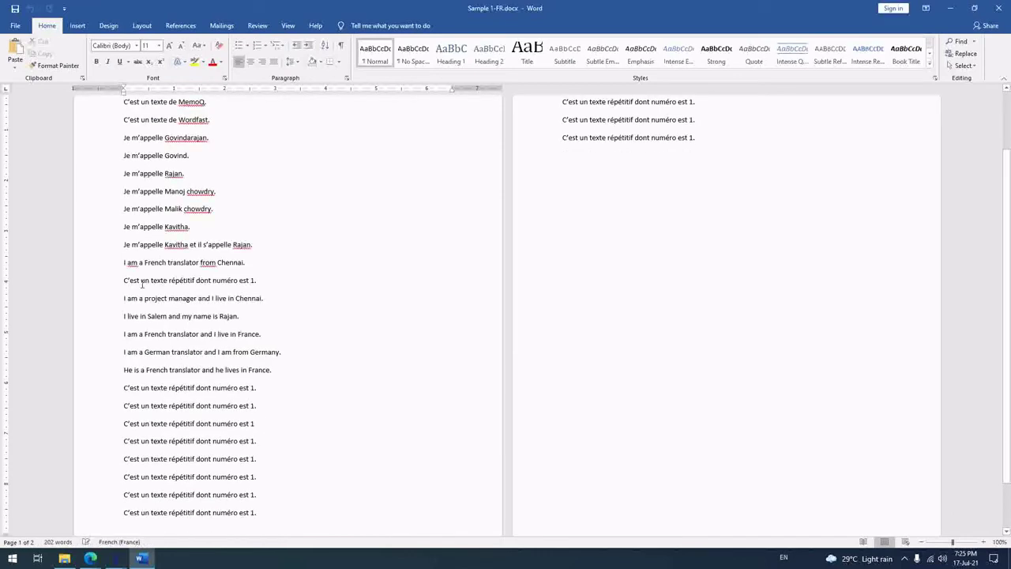
{"action": "left_click", "coordinate": [67, 559]}
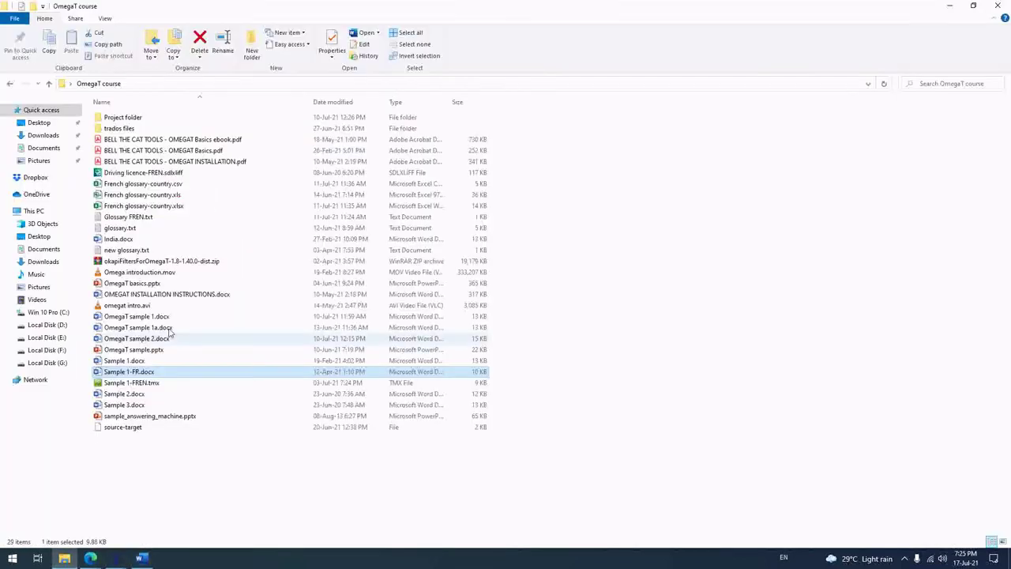
{"action": "double_click", "coordinate": [131, 370]}
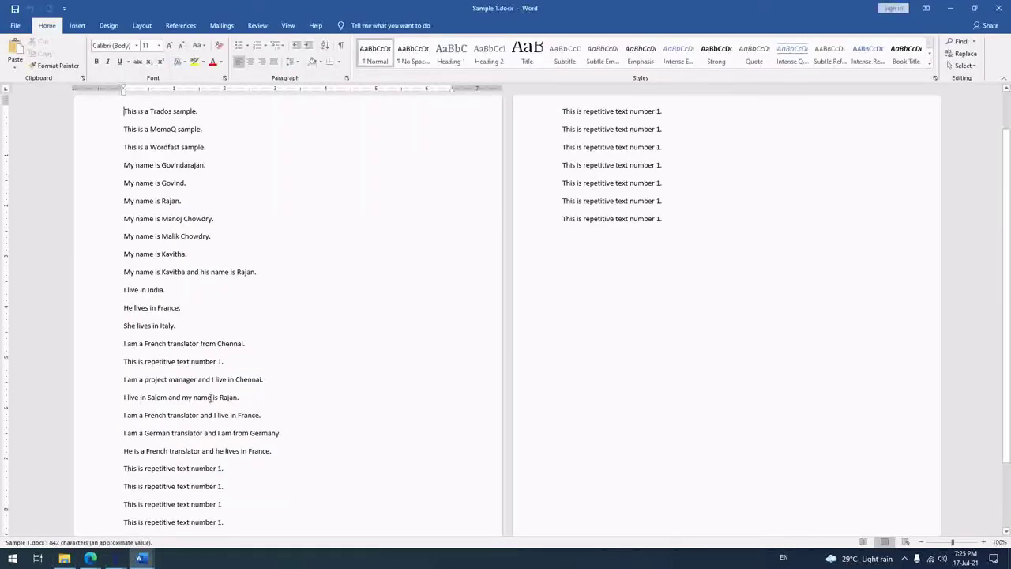
Step: In the French document, delete the Chennai translator line and the project manager line
{"action": "key", "text": "alt+Tab"}
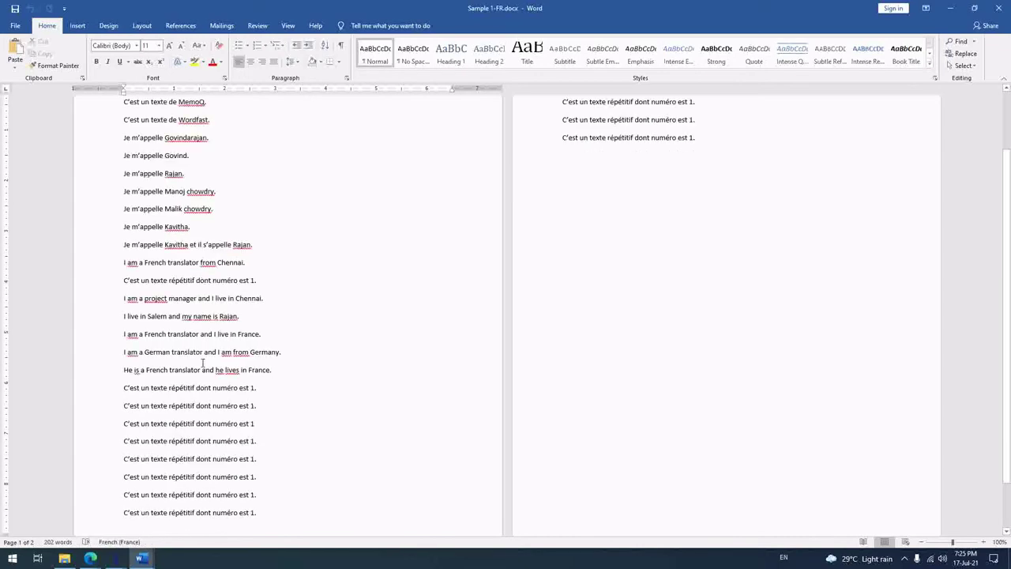
{"action": "left_click", "coordinate": [124, 263]}
{"action": "key", "text": "shift+Down"}
{"action": "key", "text": "Delete"}
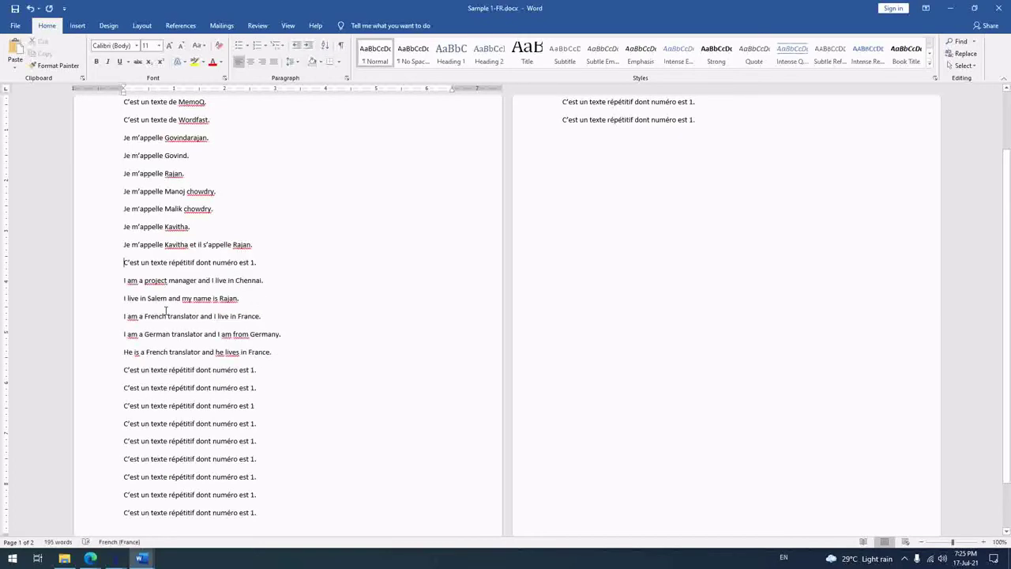
{"action": "key", "text": "shift+Down"}
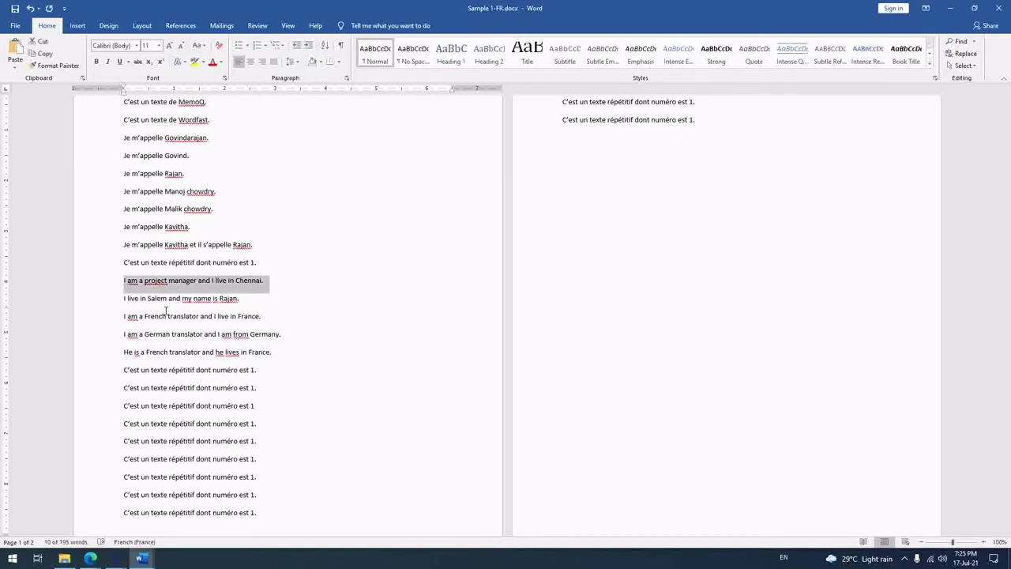
{"action": "key", "text": "Delete"}
Step: Select the English and French sentences in each document to compare them line by line
{"action": "key", "text": "alt+Tab"}
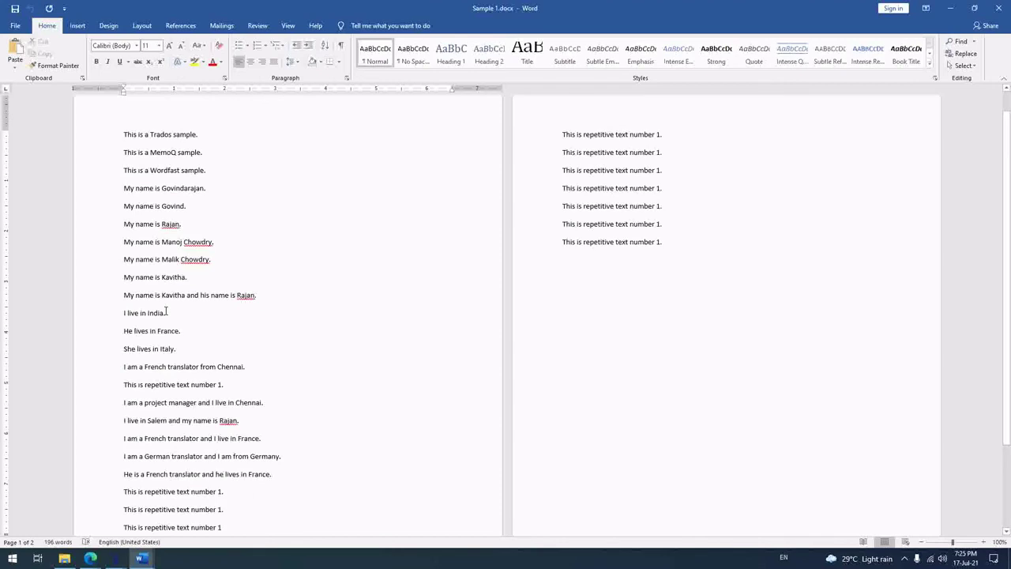
{"action": "key", "text": "alt+Tab"}
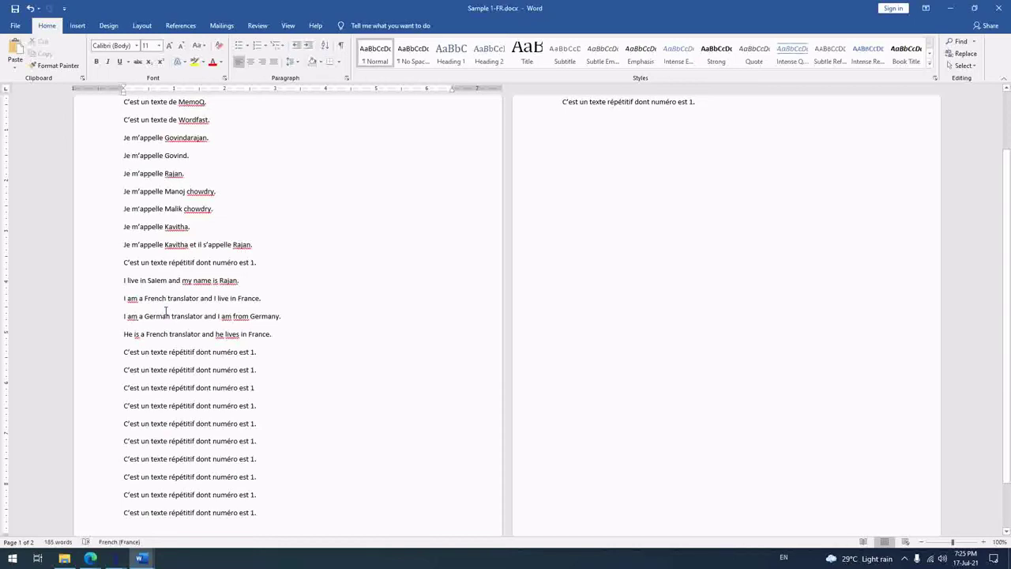
{"action": "key", "text": "alt+Tab"}
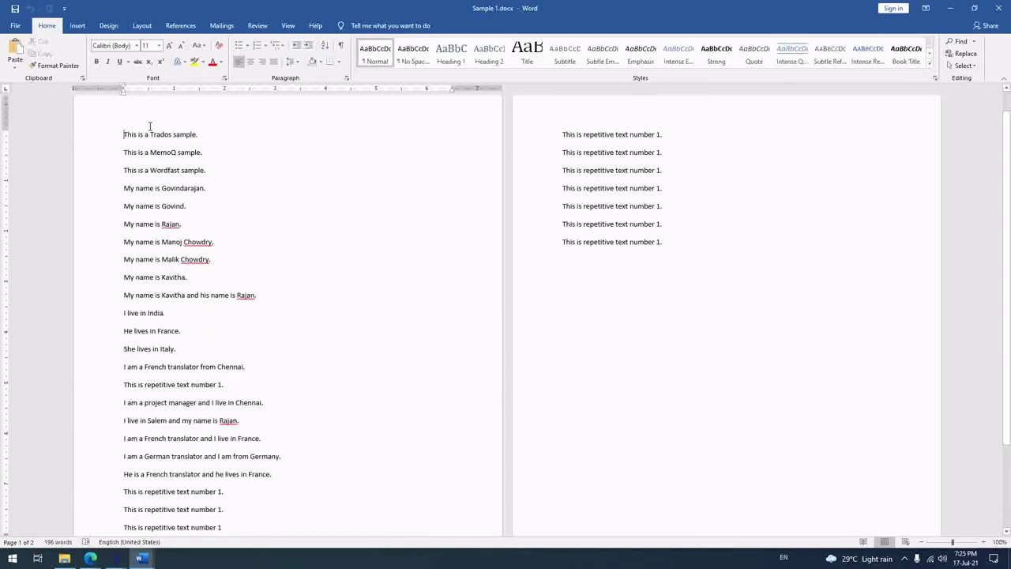
{"action": "left_click_drag", "start_coordinate": [149, 126], "coordinate": [229, 438]}
{"action": "key", "text": "alt+Tab"}
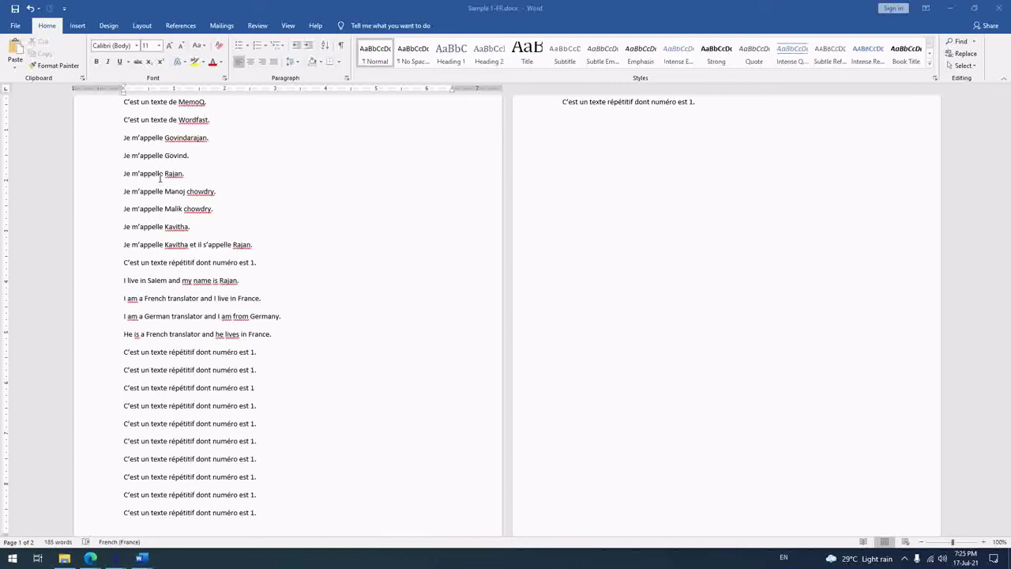
{"action": "scroll", "coordinate": [161, 178], "scroll_direction": "up", "scroll_amount": 2}
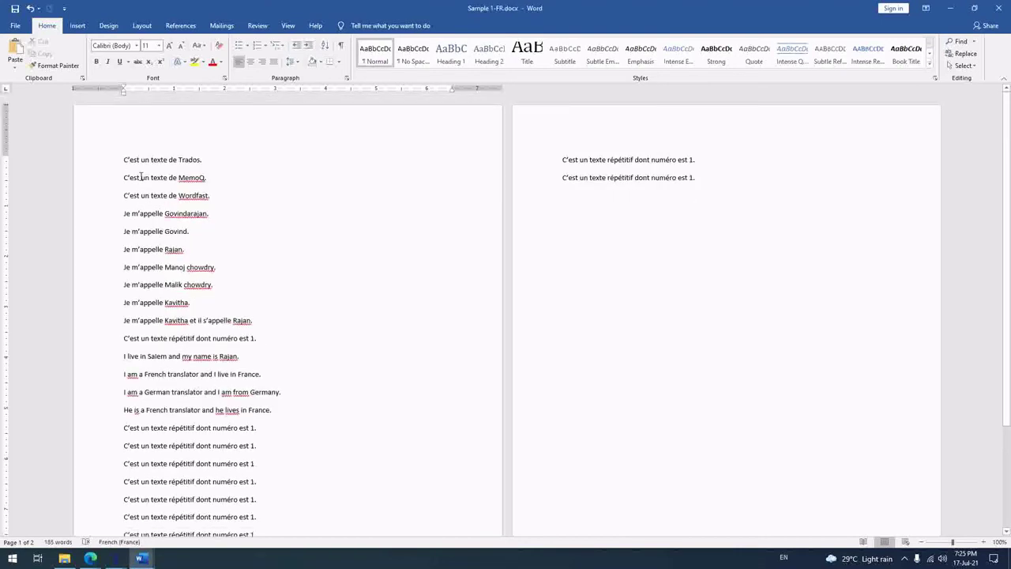
{"action": "left_click_drag", "start_coordinate": [124, 160], "coordinate": [249, 514]}
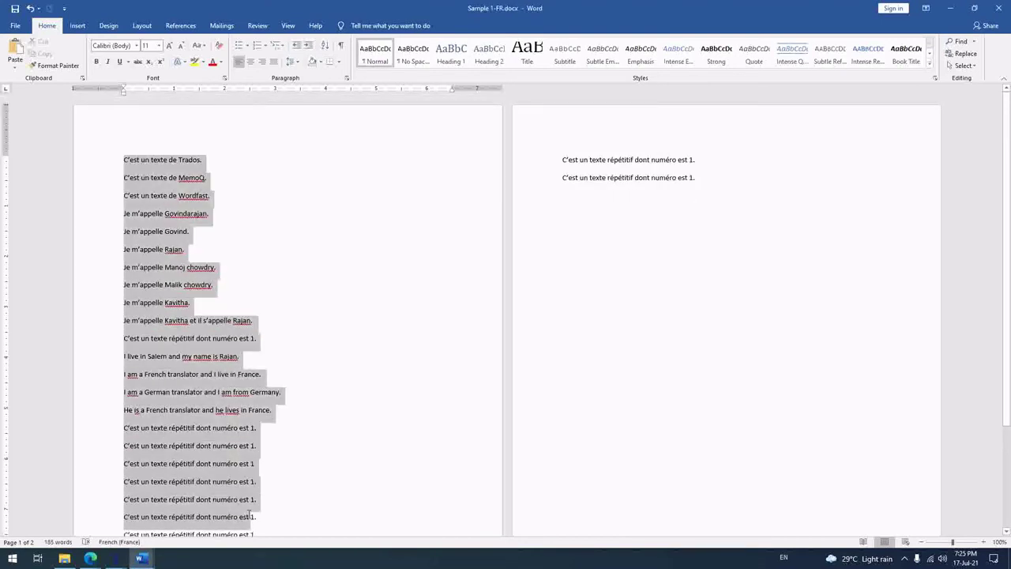
Step: Check a repetitive French line, then close both Sample documents
{"action": "left_click", "coordinate": [158, 374]}
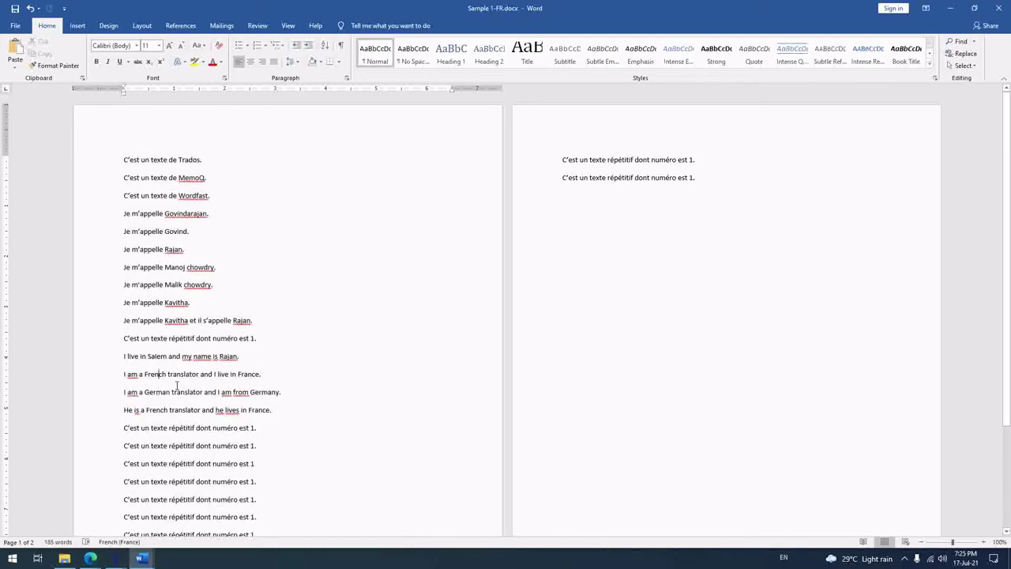
{"action": "left_click", "coordinate": [196, 444]}
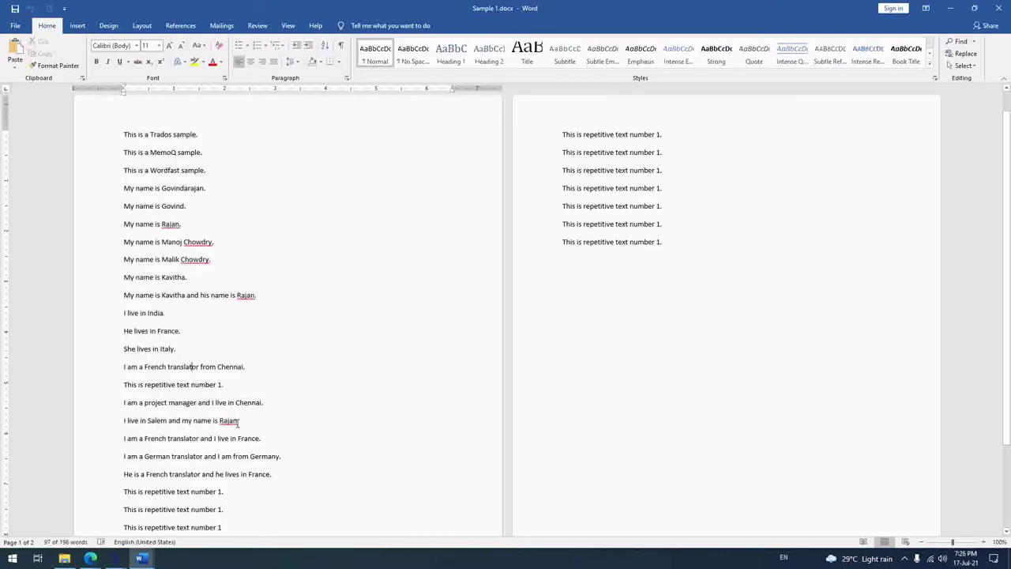
{"action": "scroll", "coordinate": [237, 423], "scroll_direction": "down", "scroll_amount": 2}
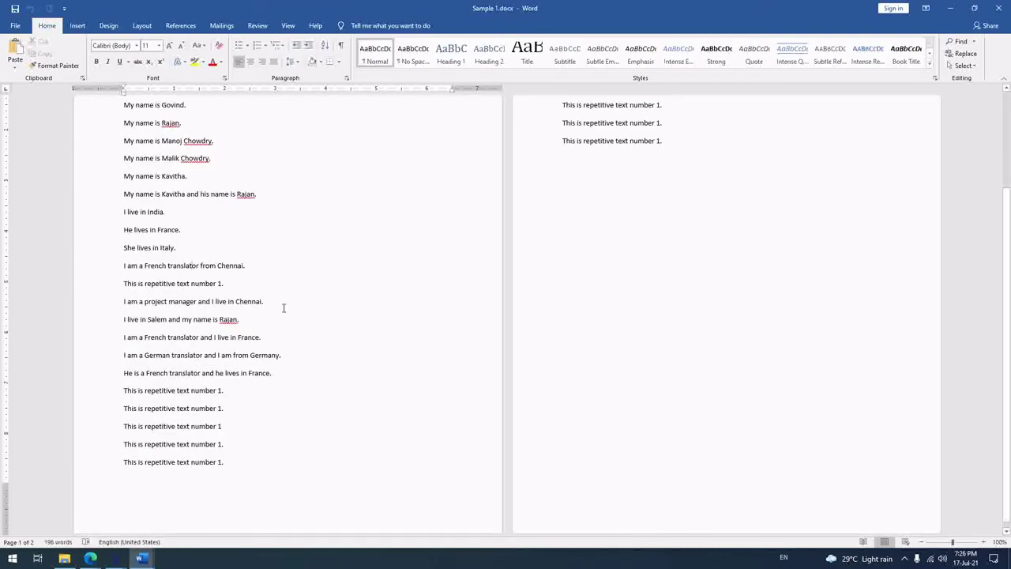
{"action": "left_click", "coordinate": [992, 13]}
{"action": "left_click", "coordinate": [992, 13]}
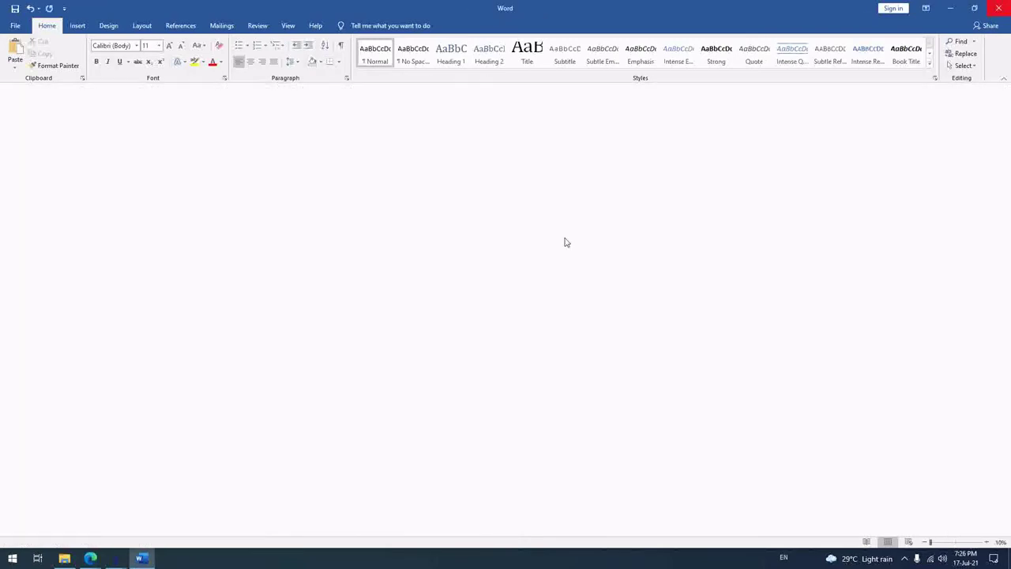
Step: Minimize File Explorer to return to the OmegaT alignment table
{"action": "left_click", "coordinate": [57, 561]}
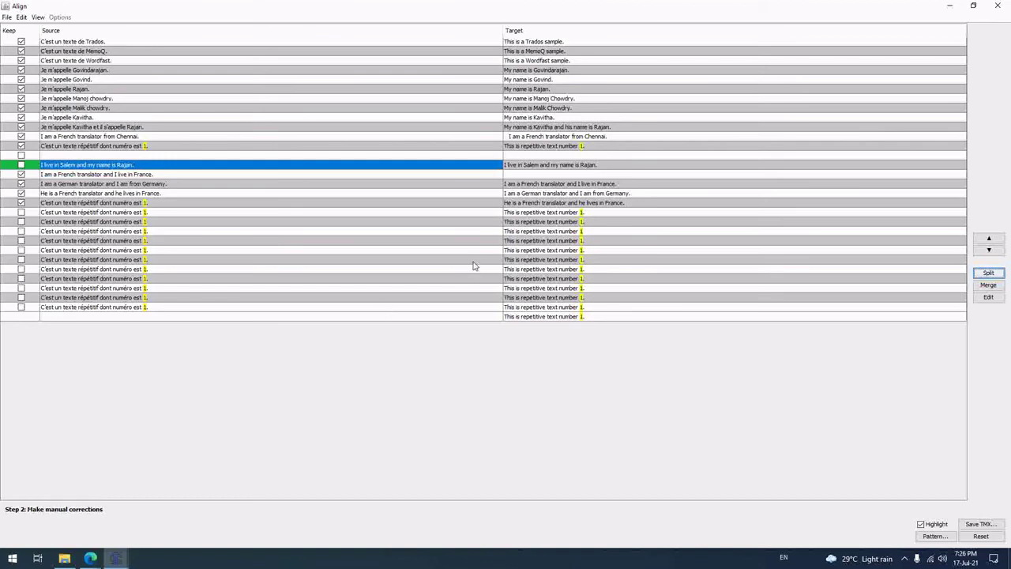
Step: Keep the Salem sentence pair and uncheck Keep for the Chennai translator pair
{"action": "left_click", "coordinate": [521, 175]}
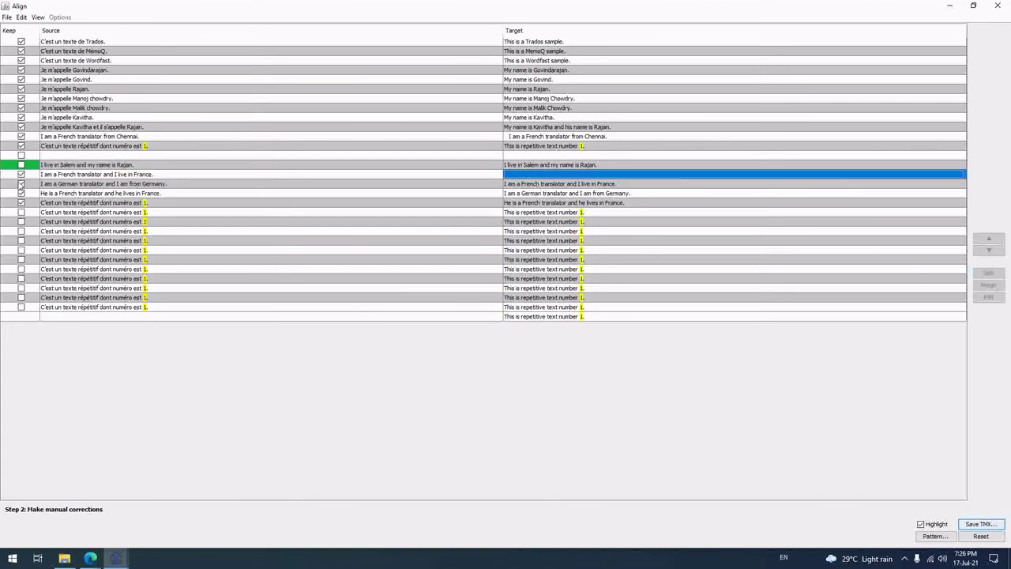
{"action": "left_click", "coordinate": [131, 165]}
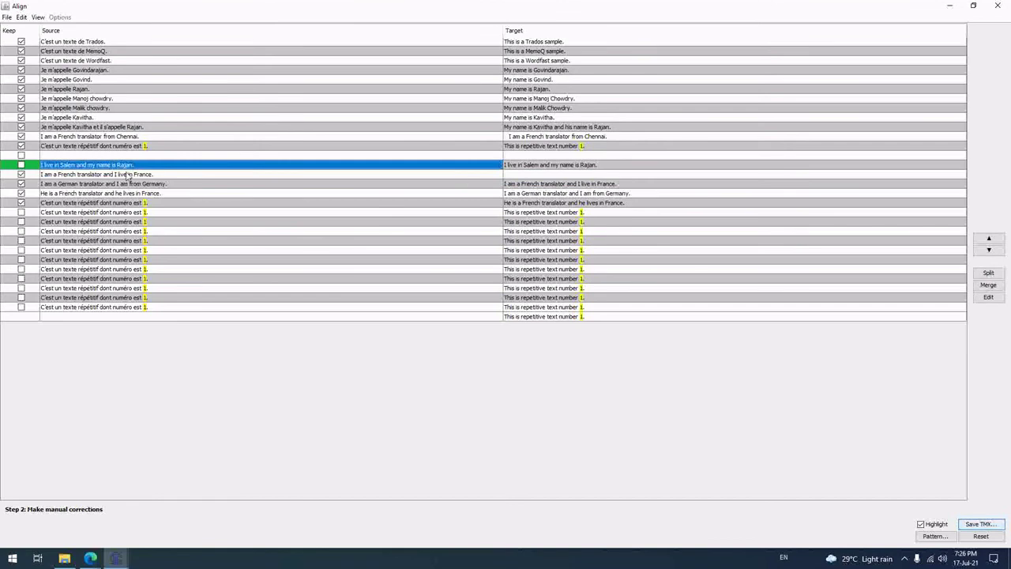
{"action": "left_click", "coordinate": [545, 165]}
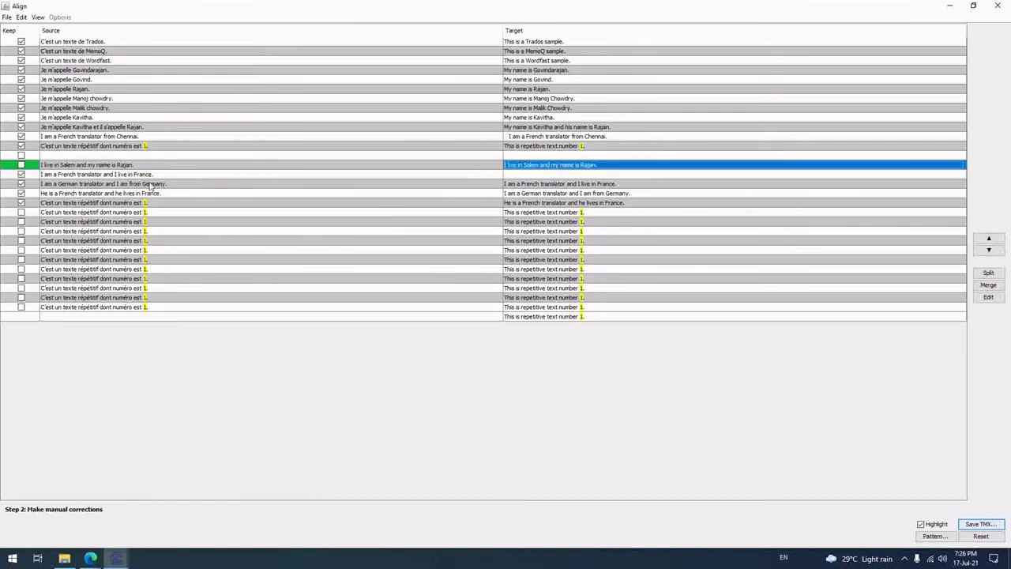
{"action": "left_click", "coordinate": [21, 165]}
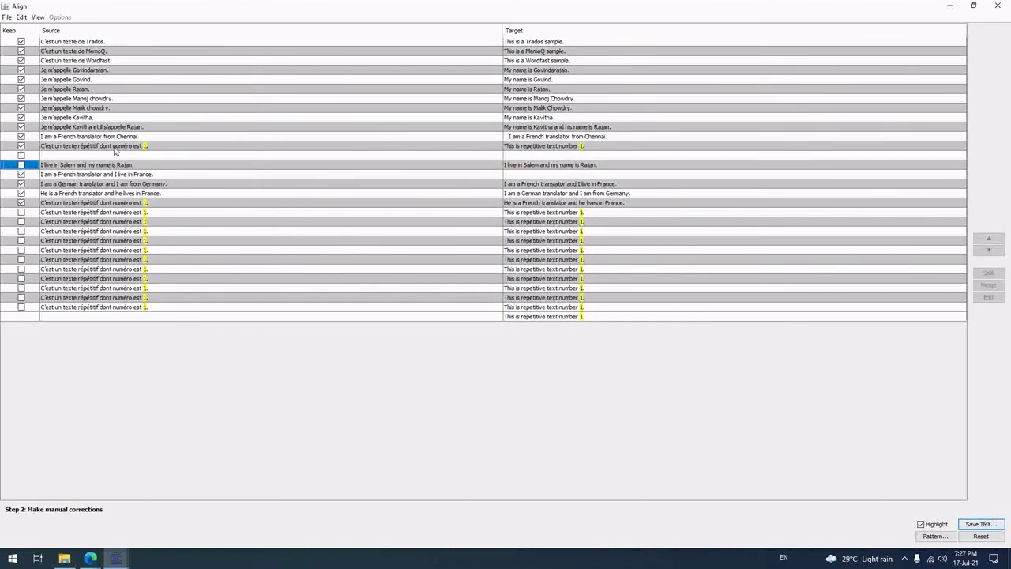
{"action": "left_click", "coordinate": [113, 147]}
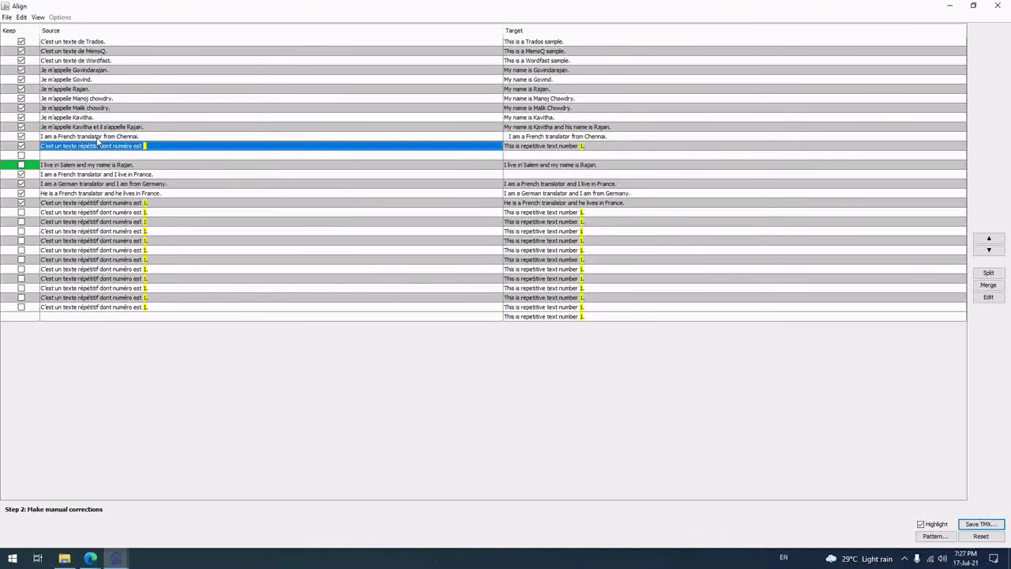
{"action": "left_click", "coordinate": [21, 137]}
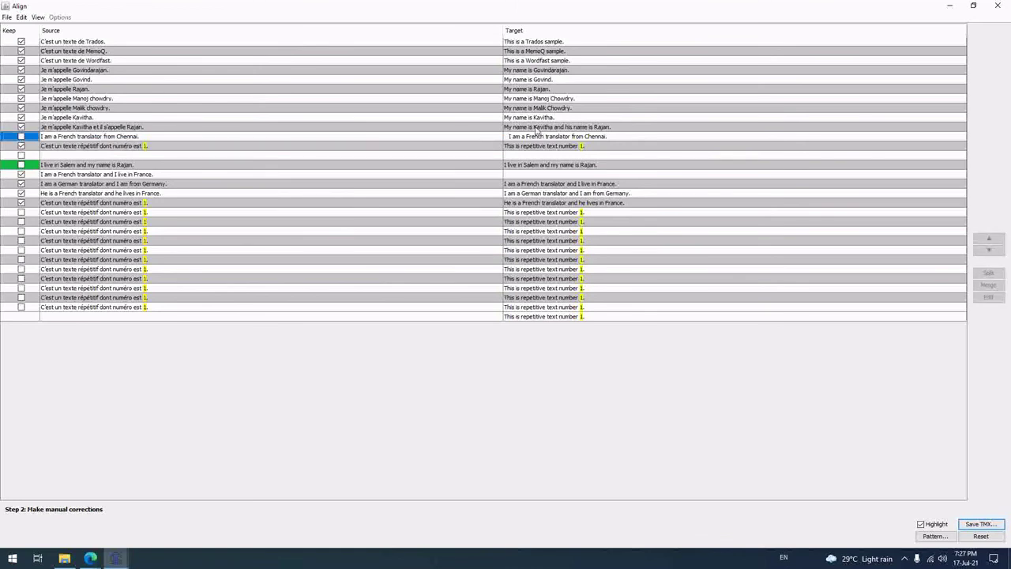
Step: Review the aligned rows from the Trados sentence down to the repetitive text rows
{"action": "left_click", "coordinate": [91, 43]}
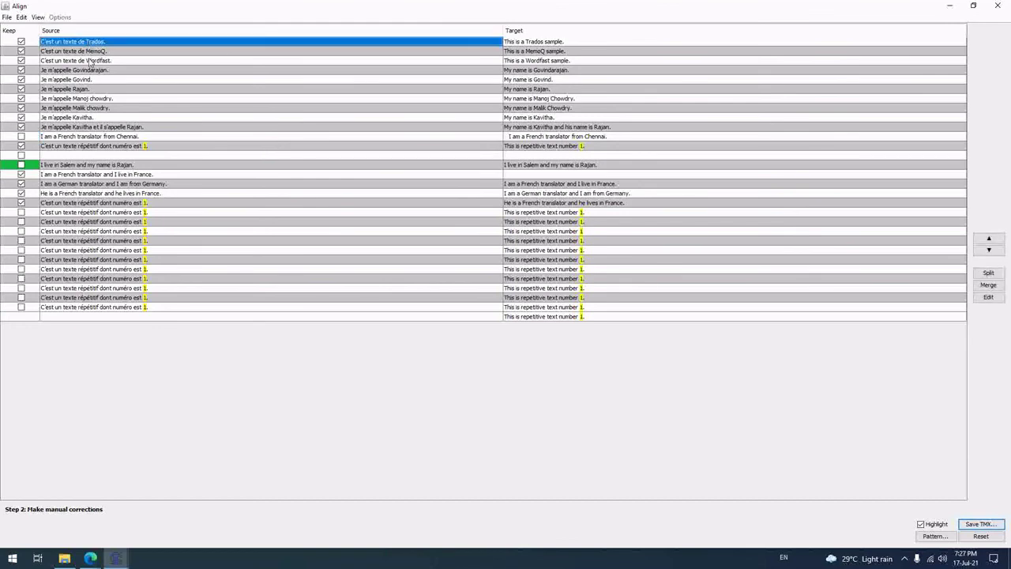
{"action": "left_click", "coordinate": [79, 128]}
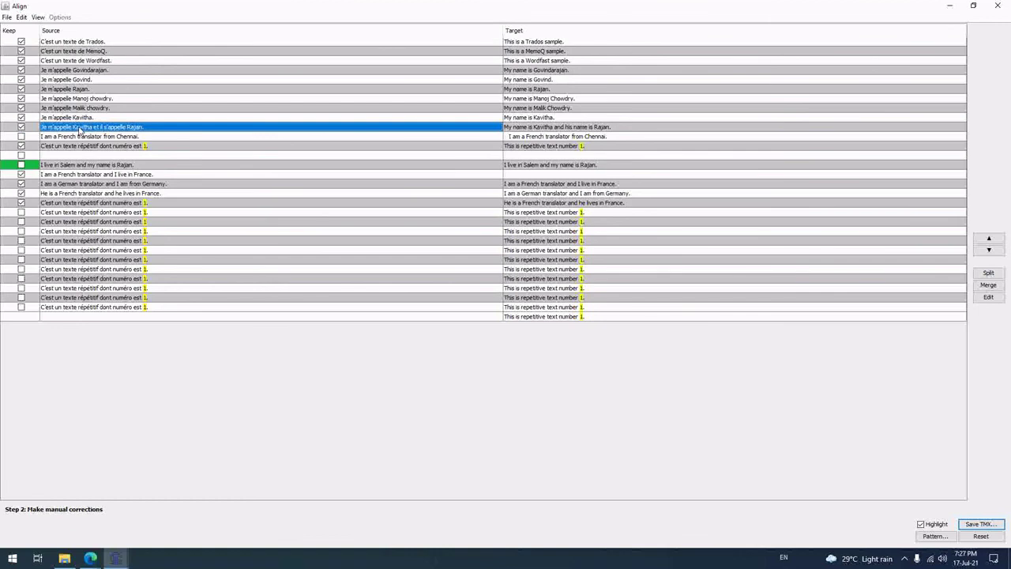
{"action": "left_click", "coordinate": [71, 136]}
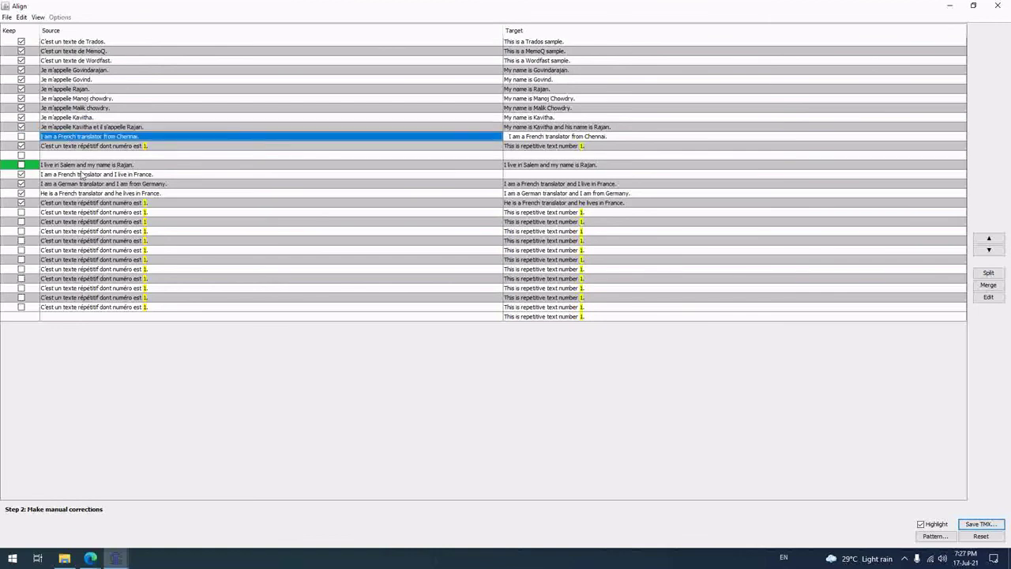
{"action": "left_click", "coordinate": [79, 165]}
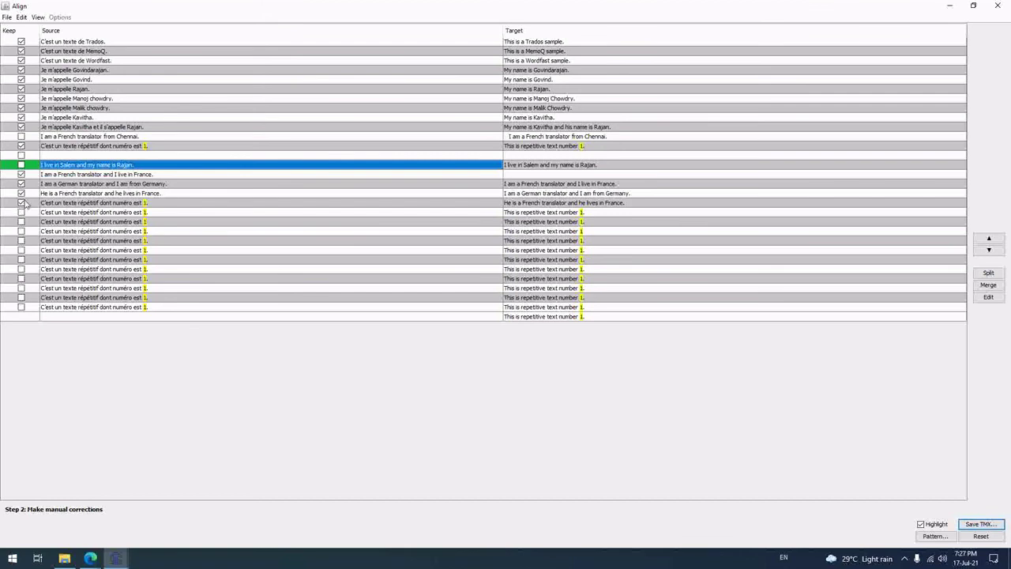
{"action": "left_click", "coordinate": [113, 203]}
{"action": "left_click", "coordinate": [103, 213]}
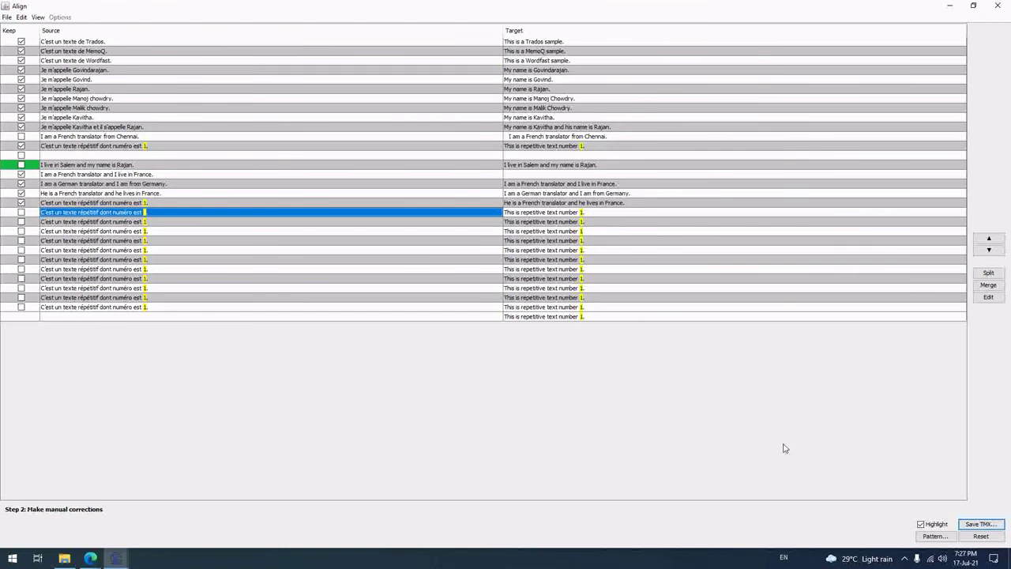
Step: Save the alignment as Sample 1-FREN1.tmx and select the new file in the OmegaT course folder
{"action": "left_click", "coordinate": [969, 527]}
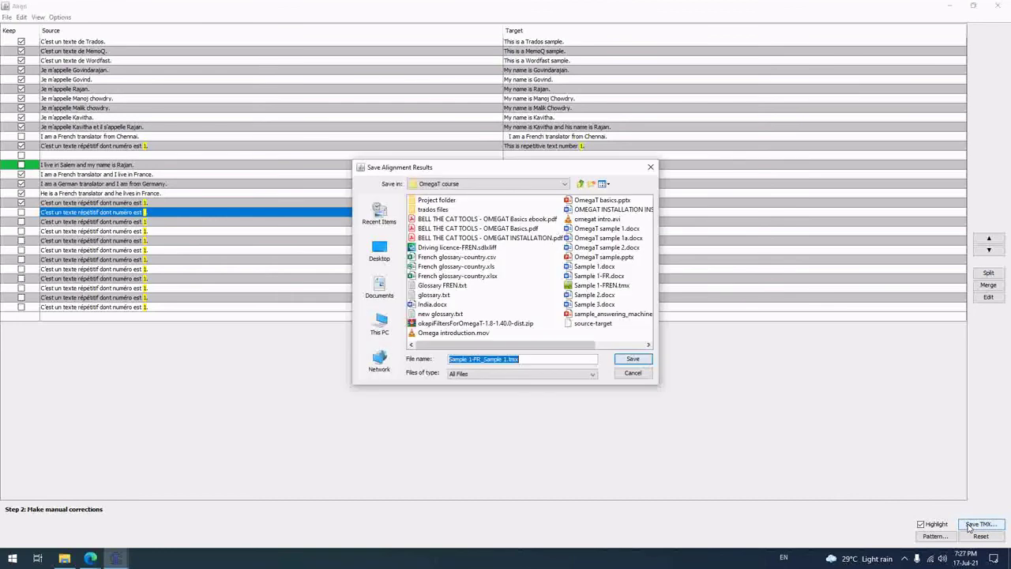
{"action": "left_click", "coordinate": [471, 361]}
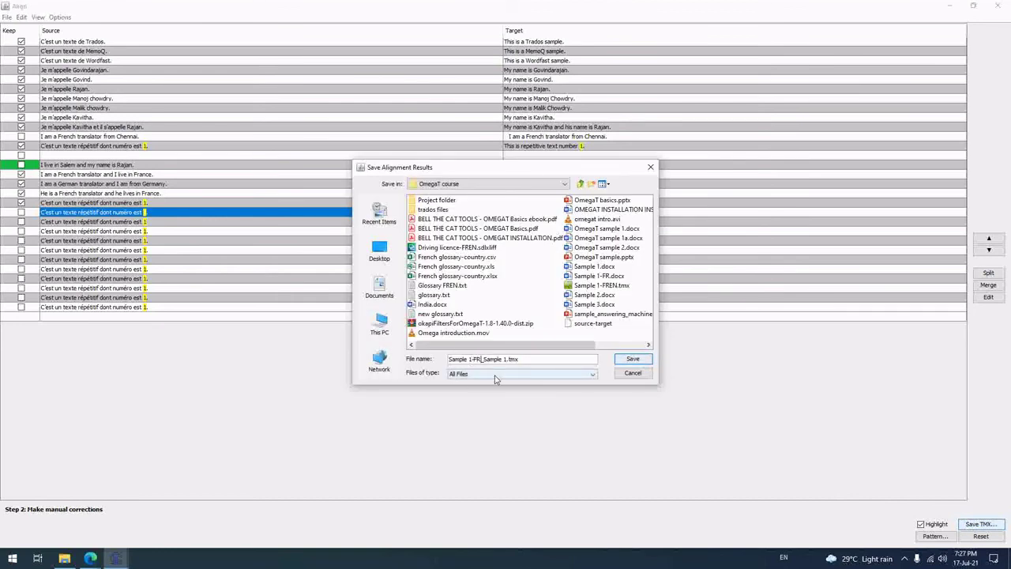
{"action": "type", "text": "EN"}
{"action": "key", "text": "Delete"}
{"action": "key", "text": "Delete"}
{"action": "key", "text": "Delete"}
{"action": "key", "text": "Delete"}
{"action": "key", "text": "Delete"}
{"action": "key", "text": "Delete"}
{"action": "key", "text": "Delete"}
{"action": "key", "text": "Delete"}
{"action": "key", "text": "Return"}
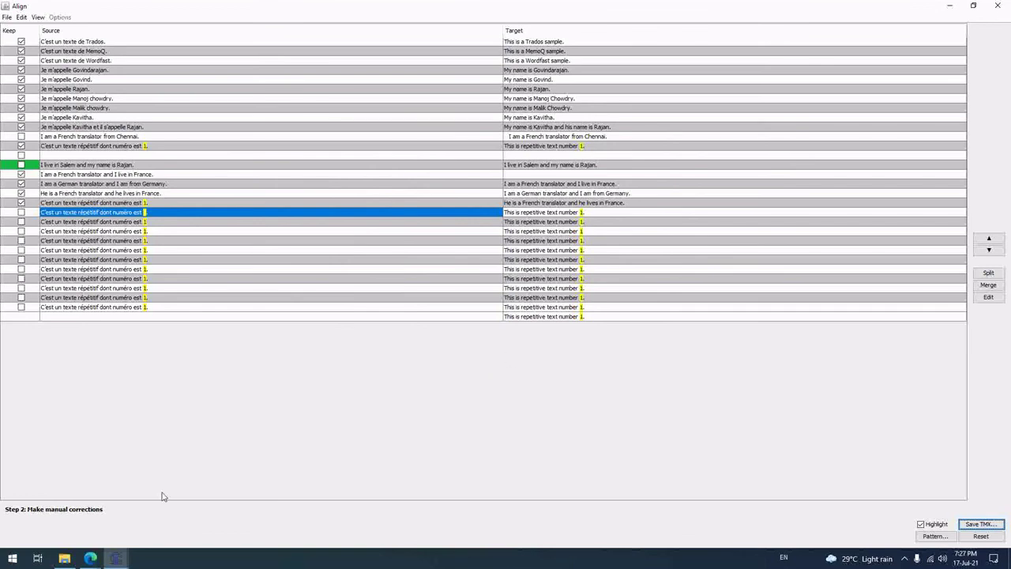
{"action": "left_click", "coordinate": [64, 558]}
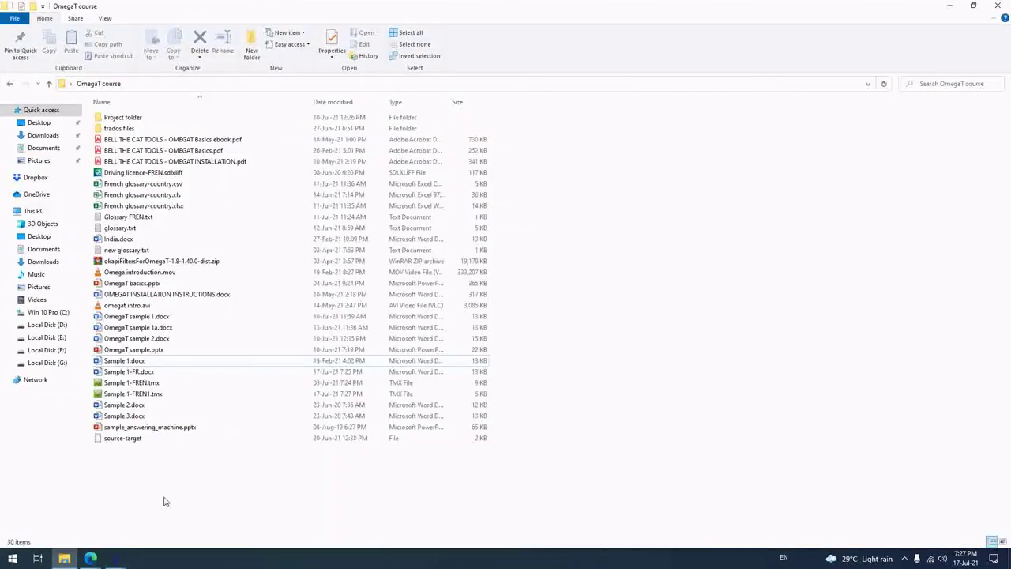
{"action": "left_click", "coordinate": [132, 394]}
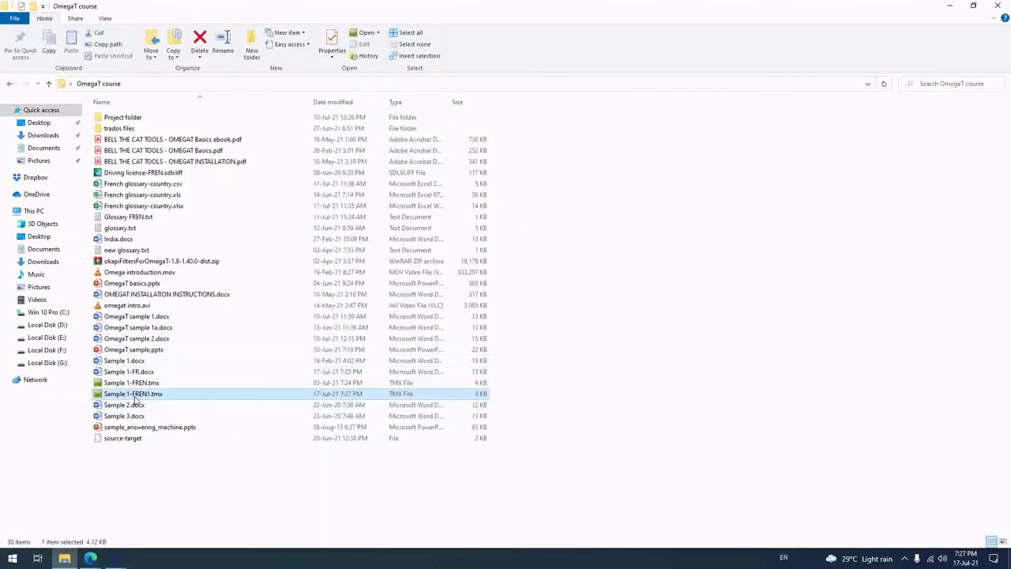